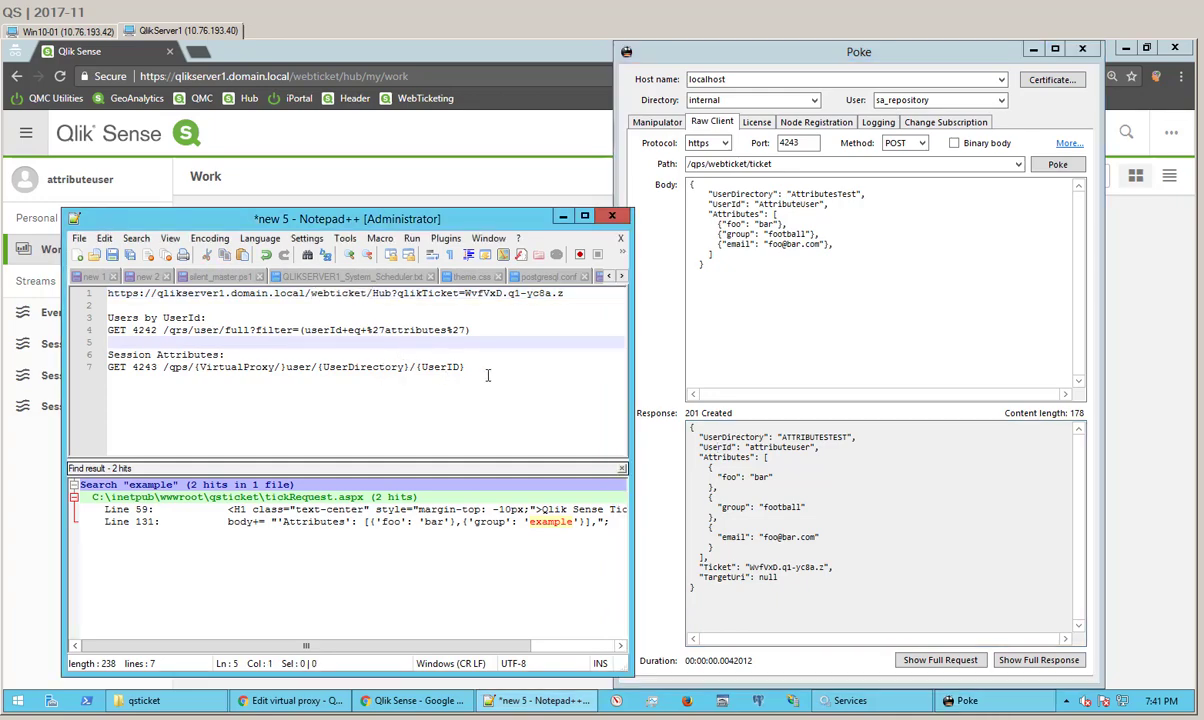
Step: Close the Qlik Sense Chrome window from the desktop, leaving Poke in front
right_click(1192, 703)
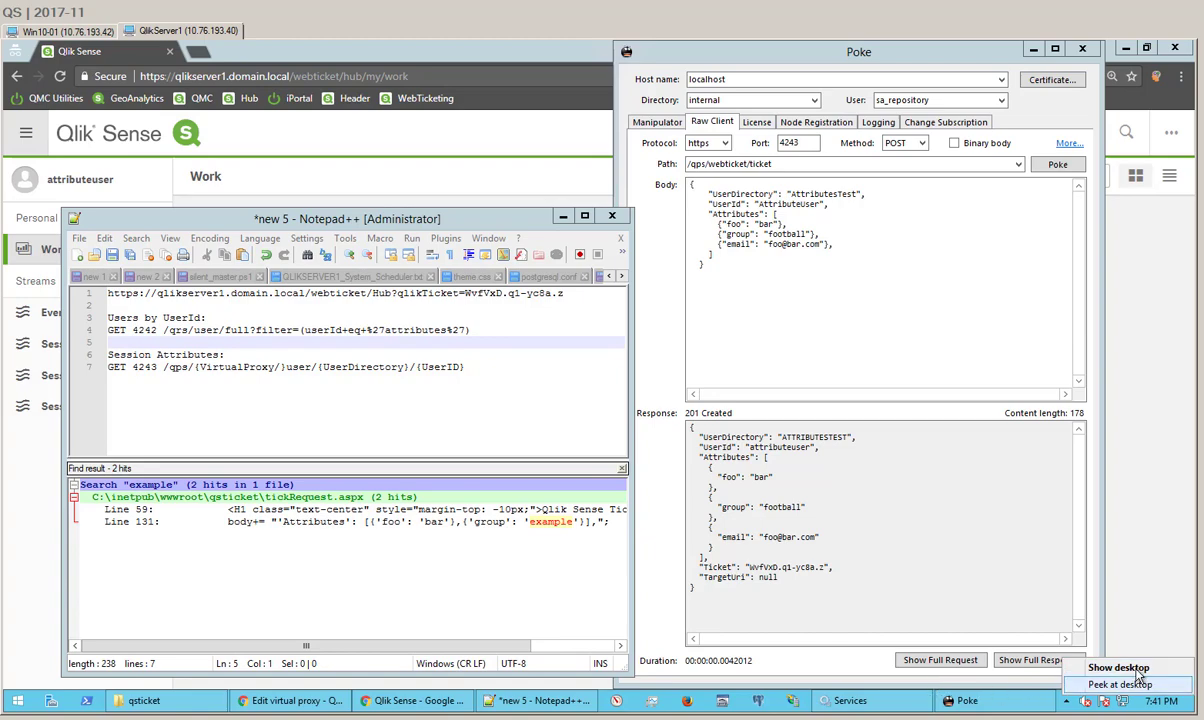
click(1119, 668)
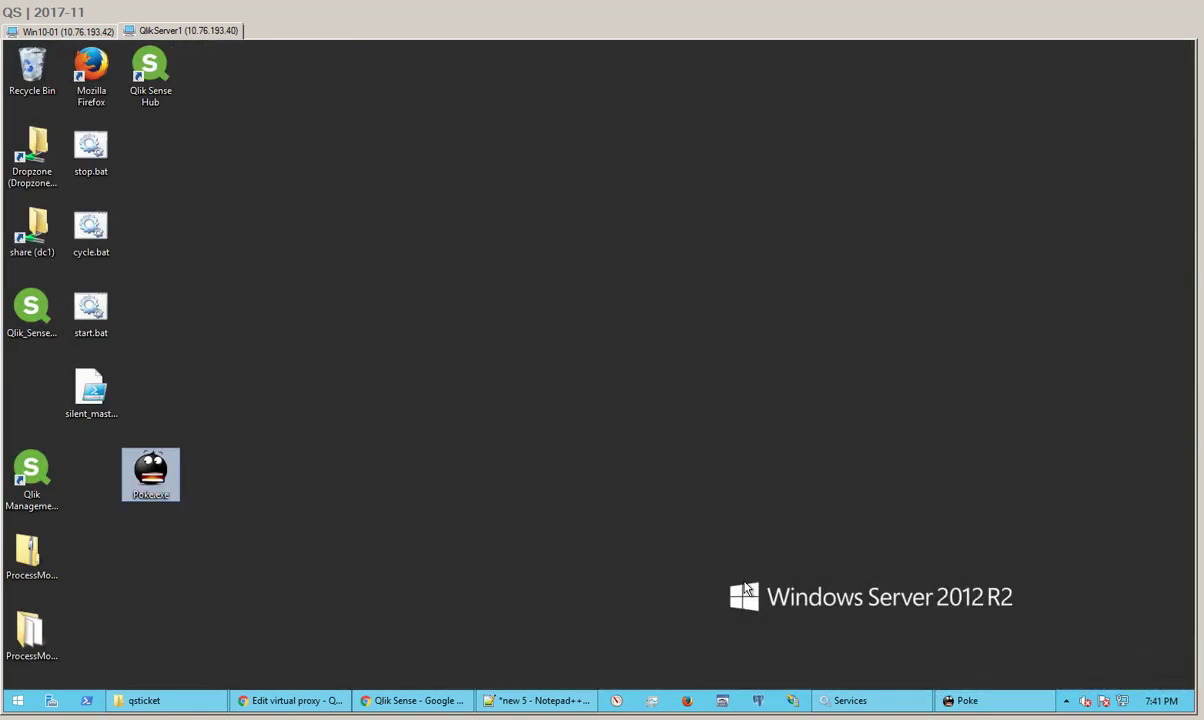
click(417, 700)
right_click(417, 700)
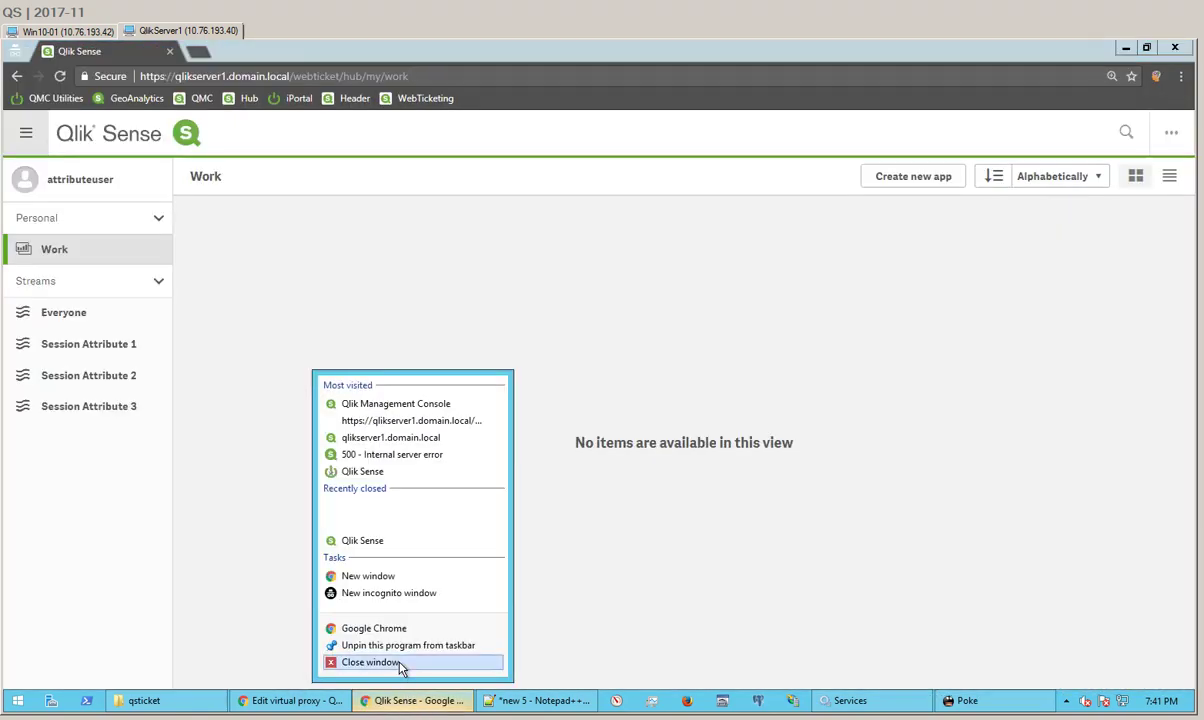
click(380, 661)
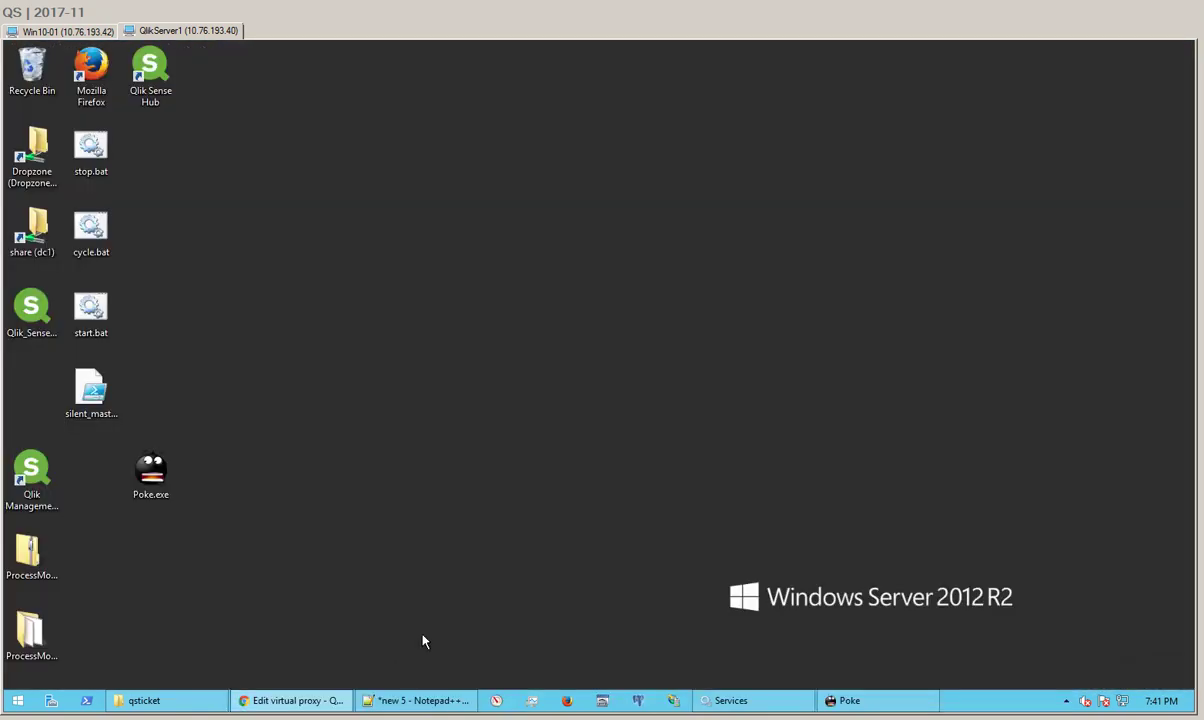
click(893, 704)
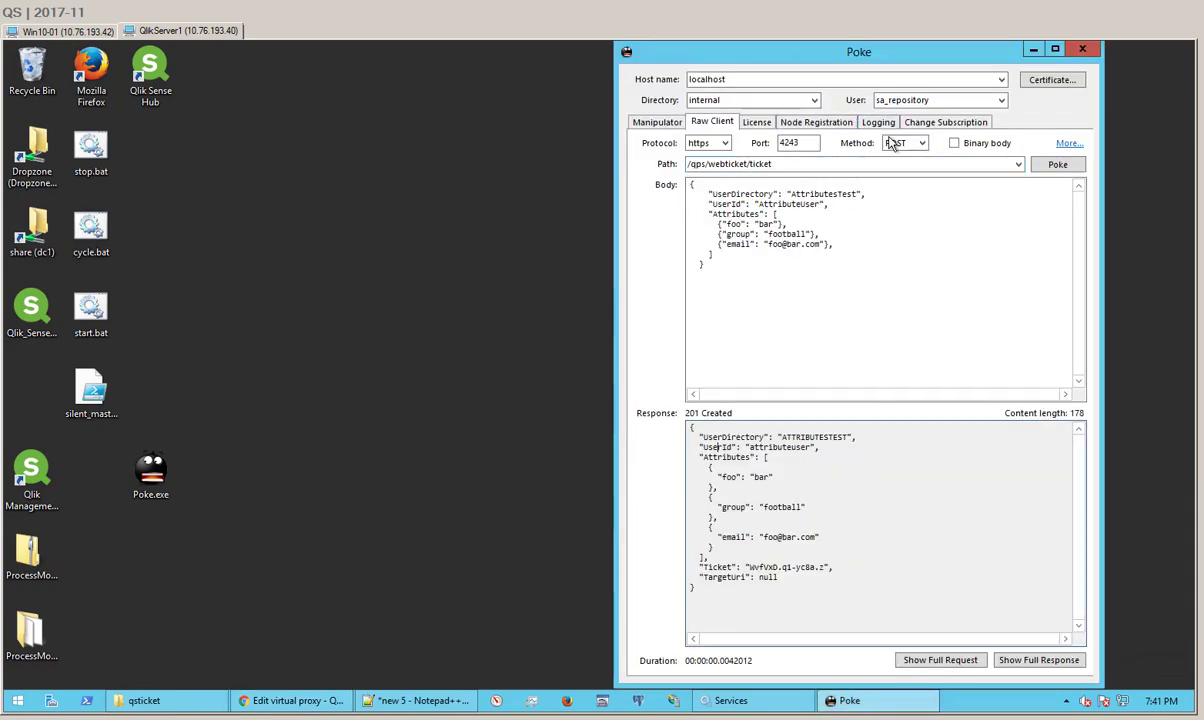
Step: Inspect the /qps/webticket/ticket request path in Poke's Raw Client
double_click(711, 165)
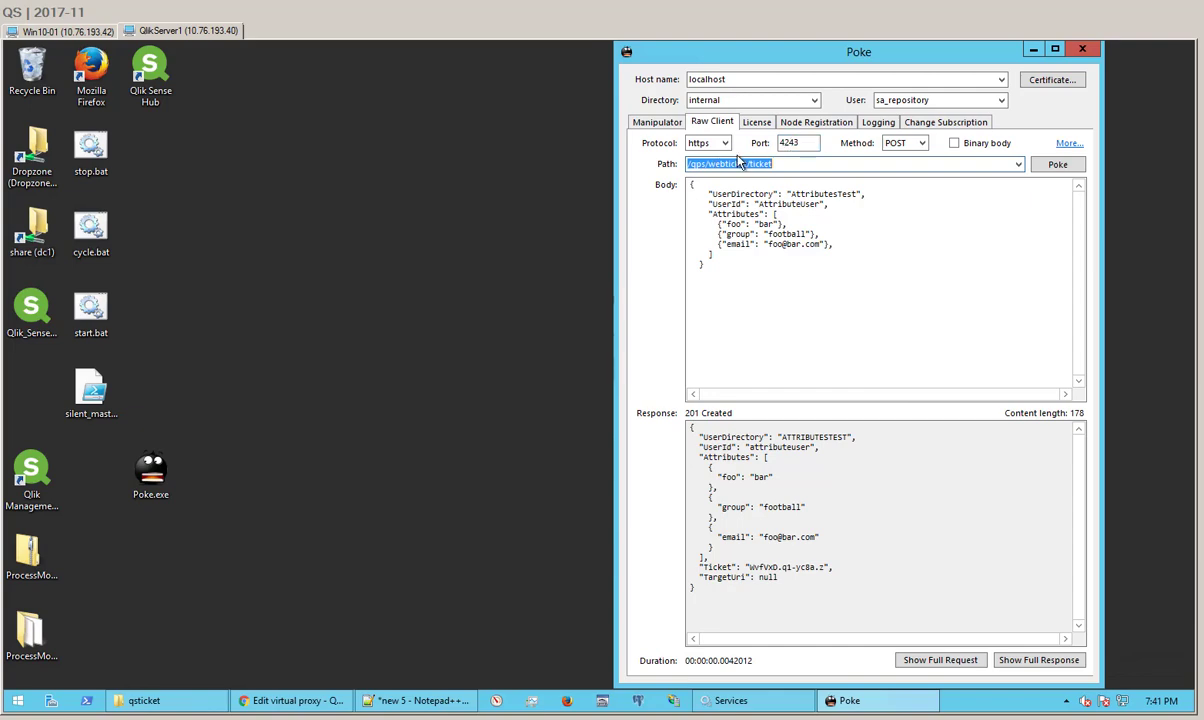
click(723, 164)
drag(711, 164, 747, 165)
Step: Re-send the webticket POST with its attribute body and select the new 201 Created Ticket
click(748, 194)
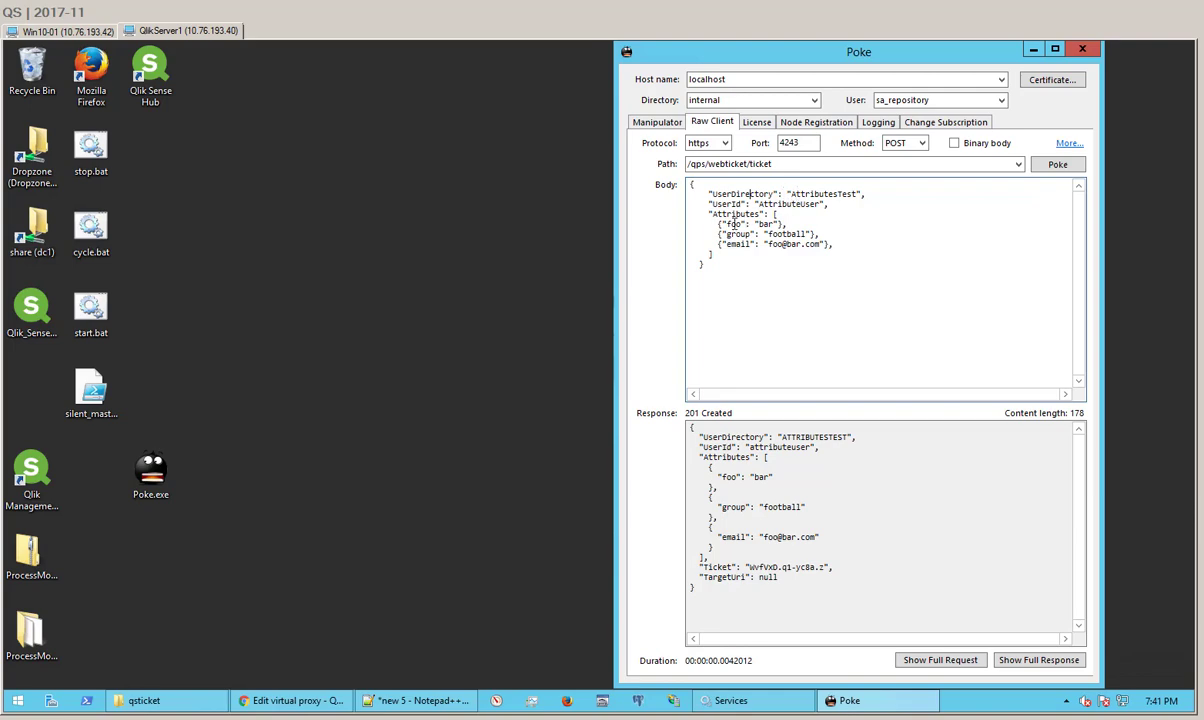
drag(772, 234, 805, 244)
click(770, 230)
click(1055, 166)
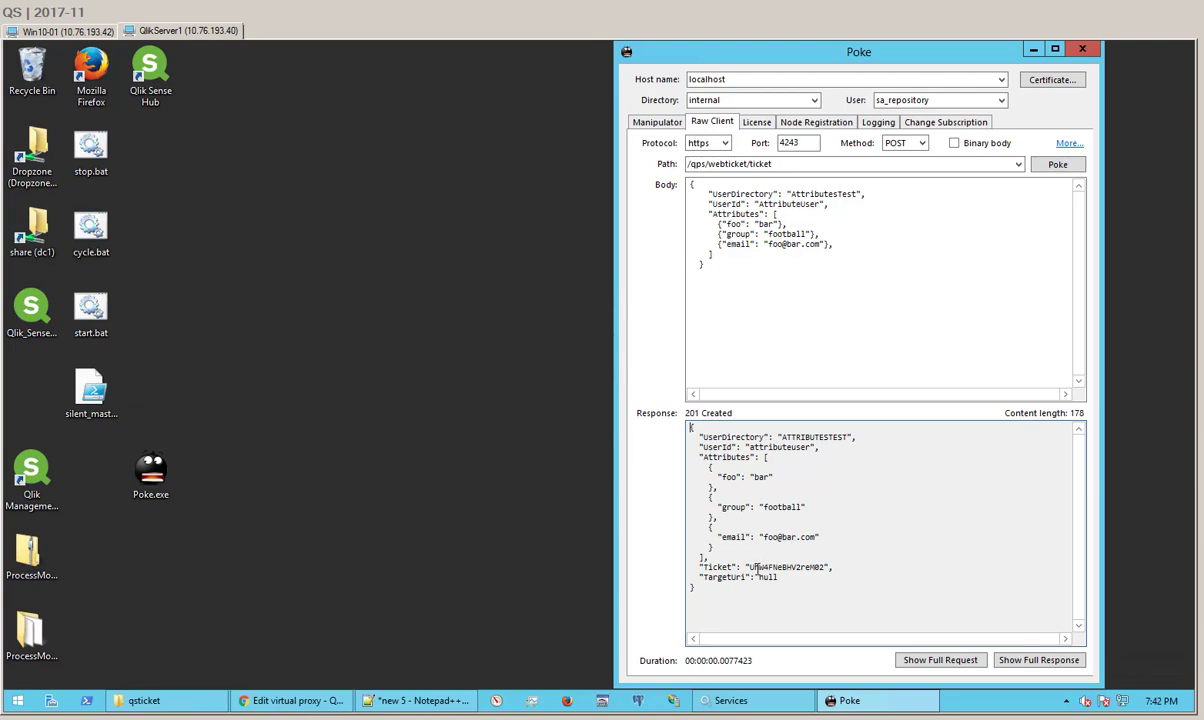
drag(750, 568, 824, 572)
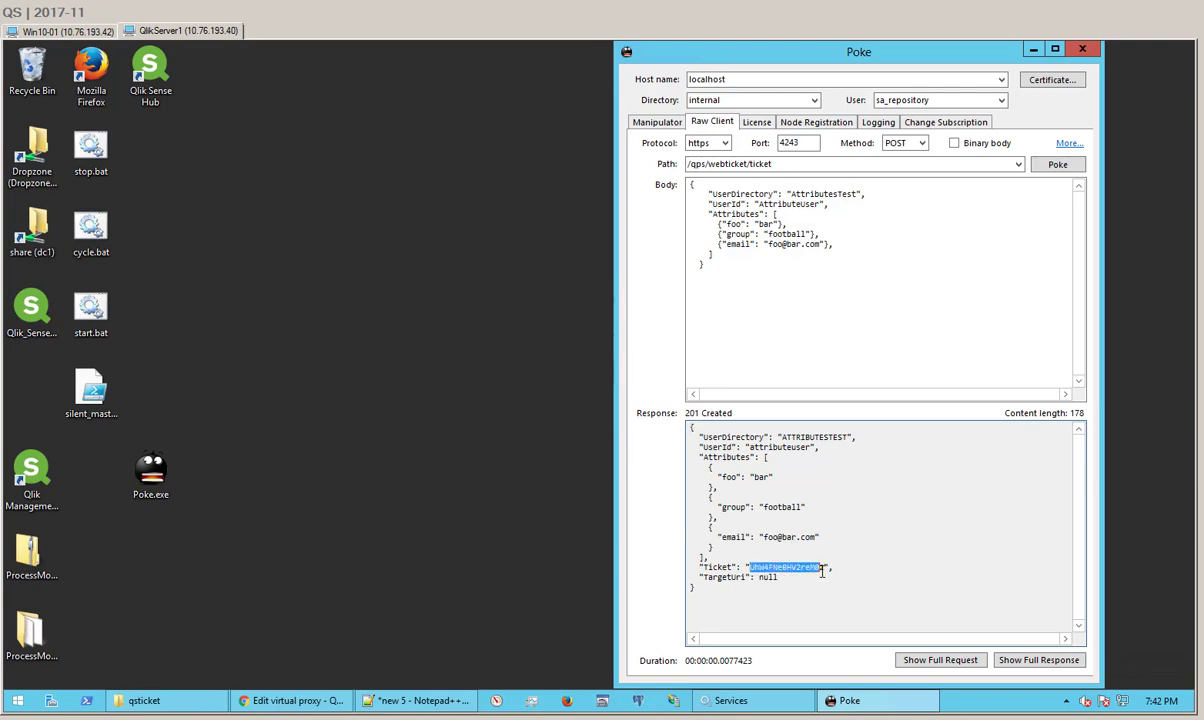
Step: Replace the old ticket at the end of line 1's hub URL with the new one, then select the URL
click(405, 700)
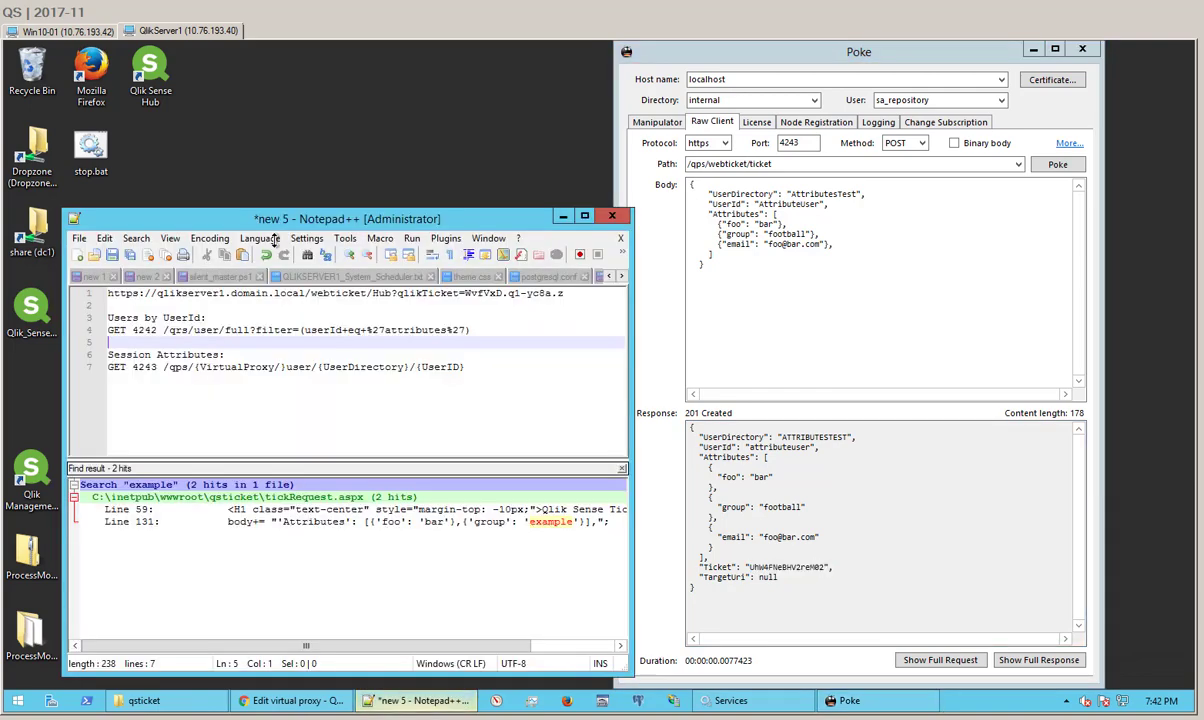
drag(567, 294, 463, 293)
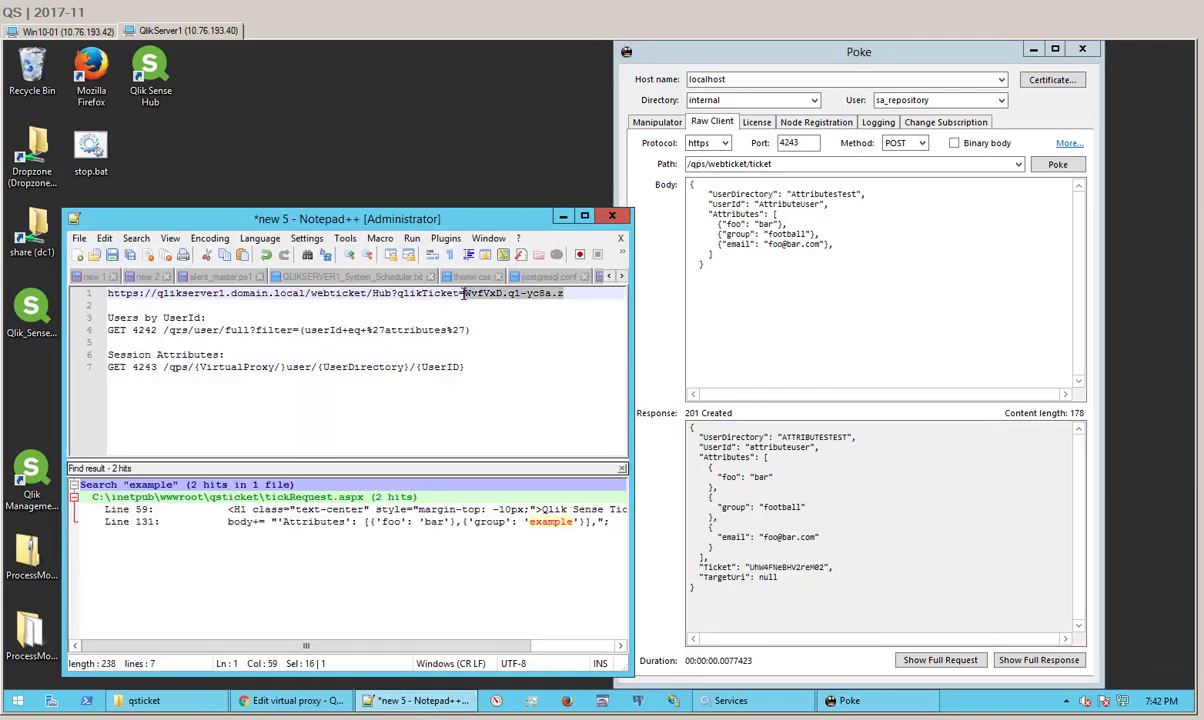
key(shift+Home)
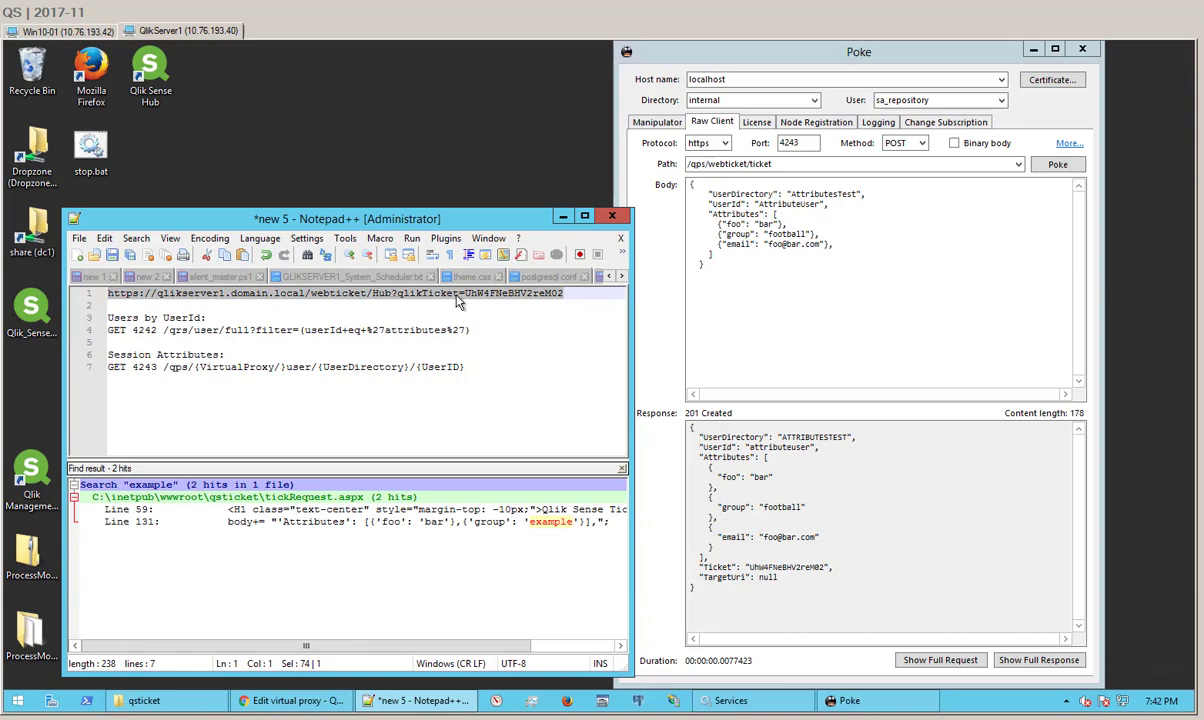
Step: Load the ticket URL in a maximized incognito Chrome window, then return to QMC
right_click(310, 702)
click(279, 568)
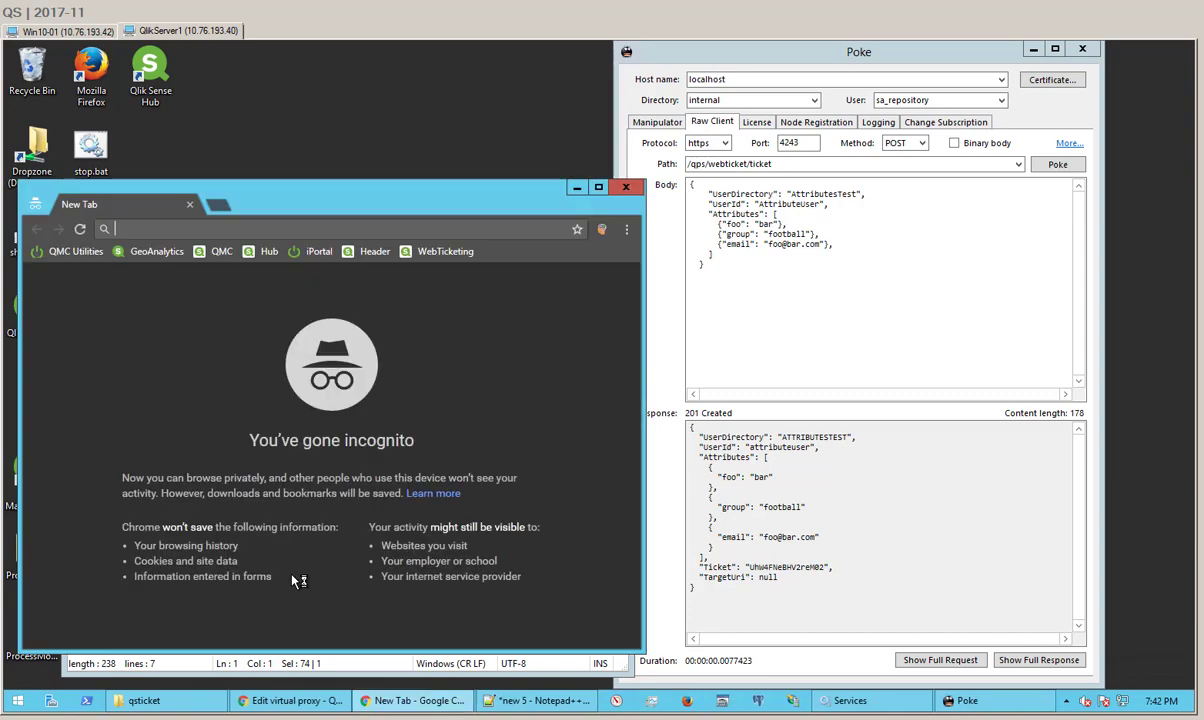
key(ctrl+v)
key(Return)
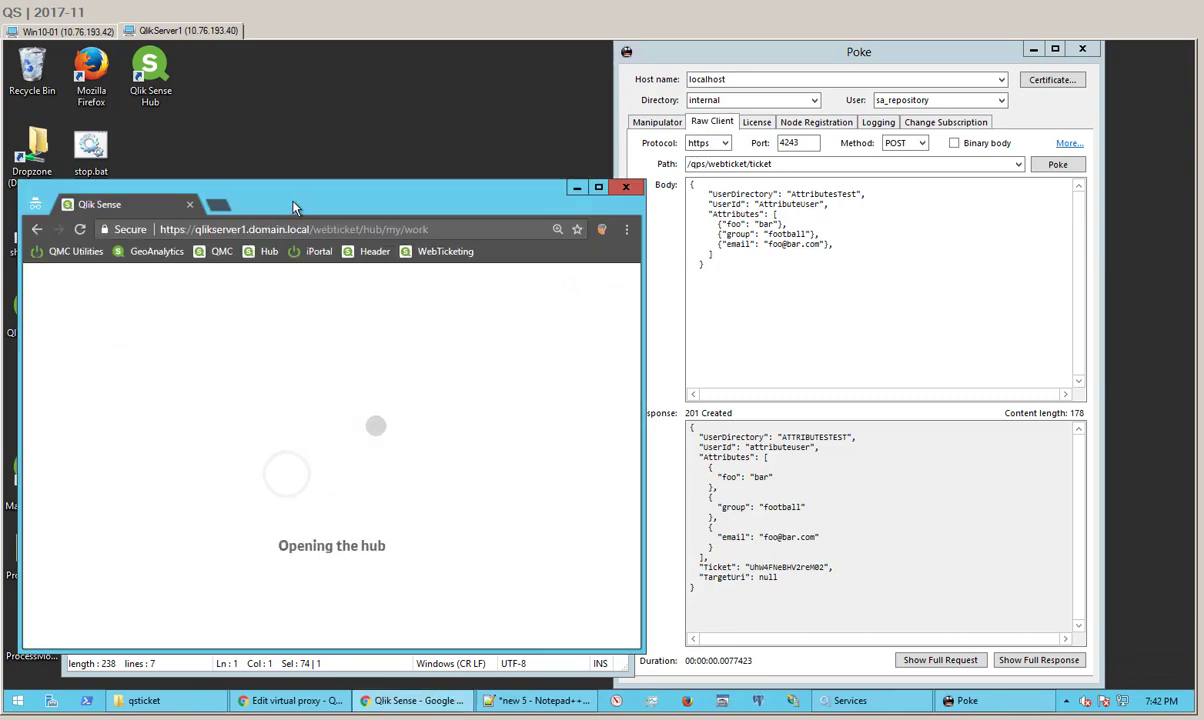
double_click(292, 204)
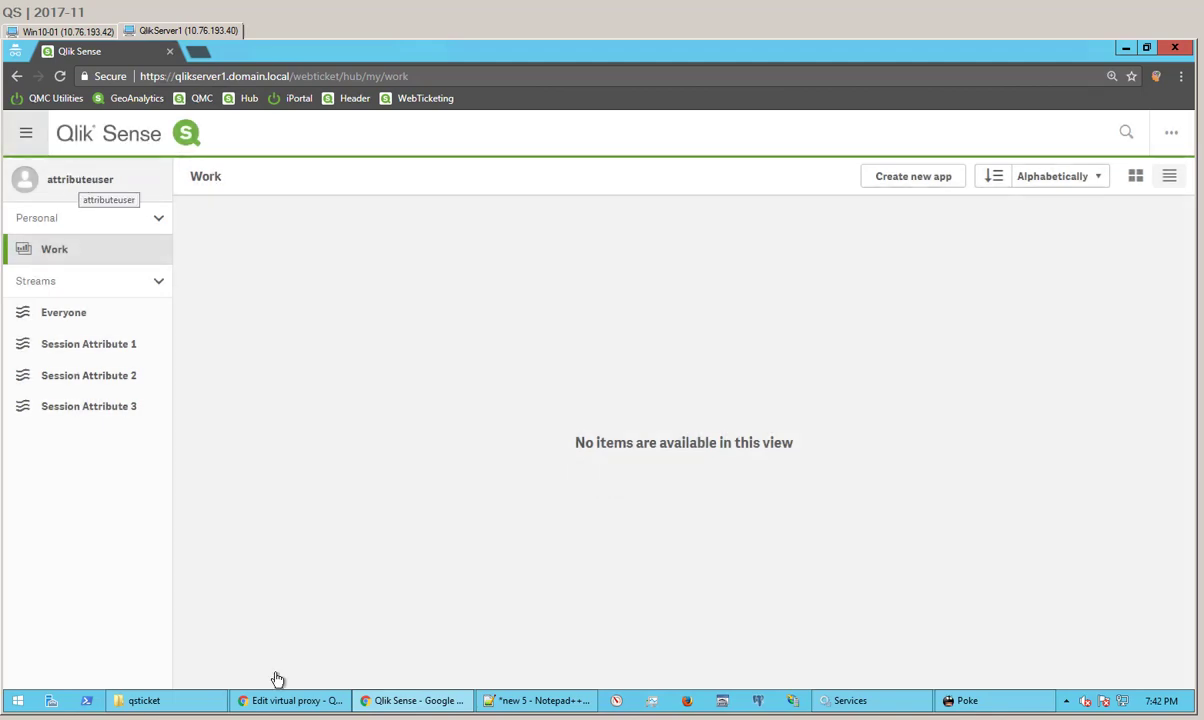
click(296, 700)
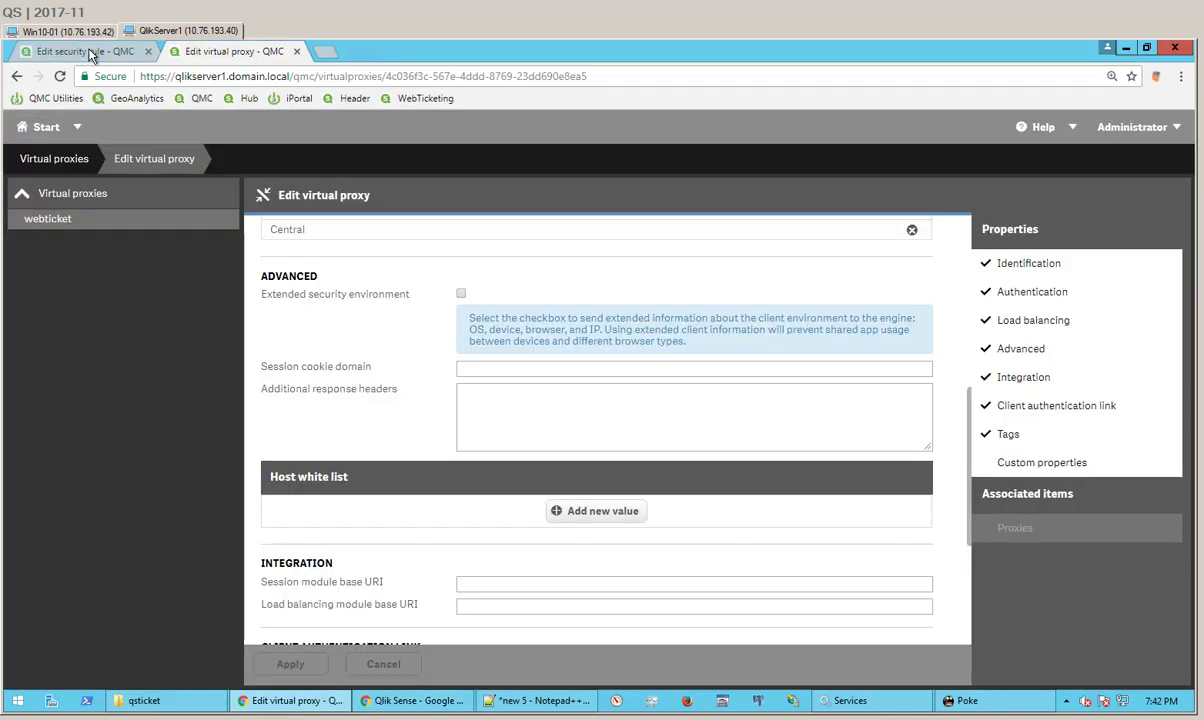
Step: Arrange the Edit security rule window beside the shrunken hub window
click(88, 51)
key(ctrl+a)
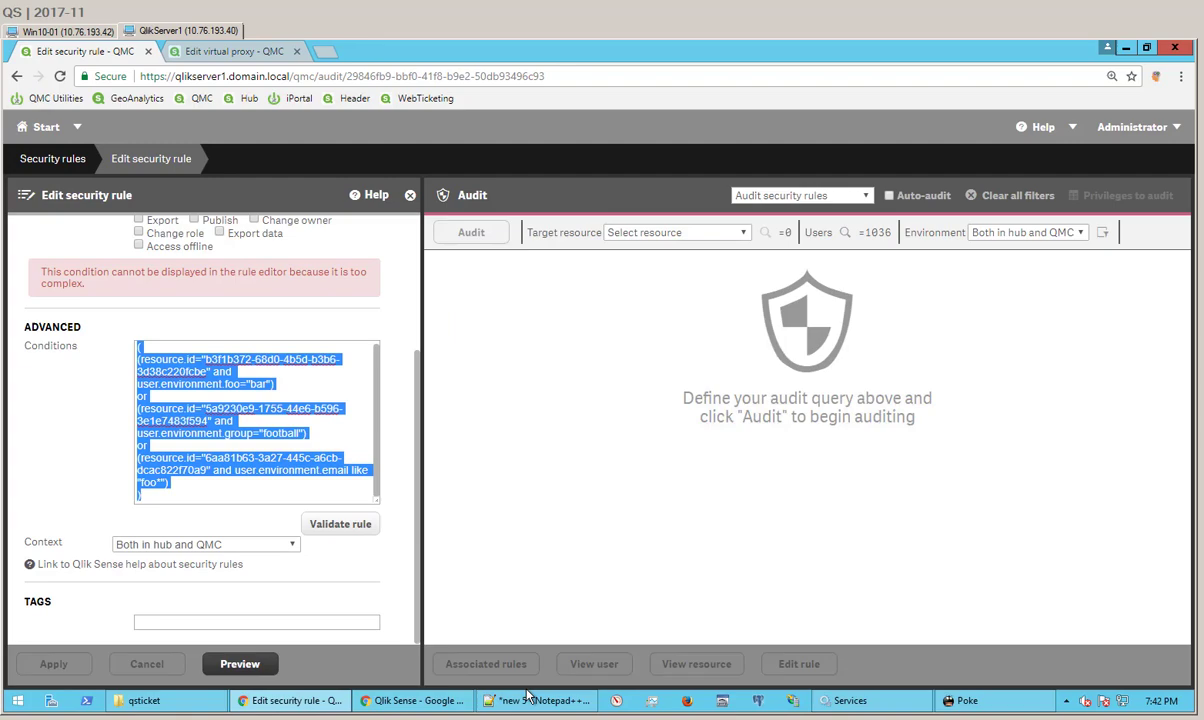
click(248, 419)
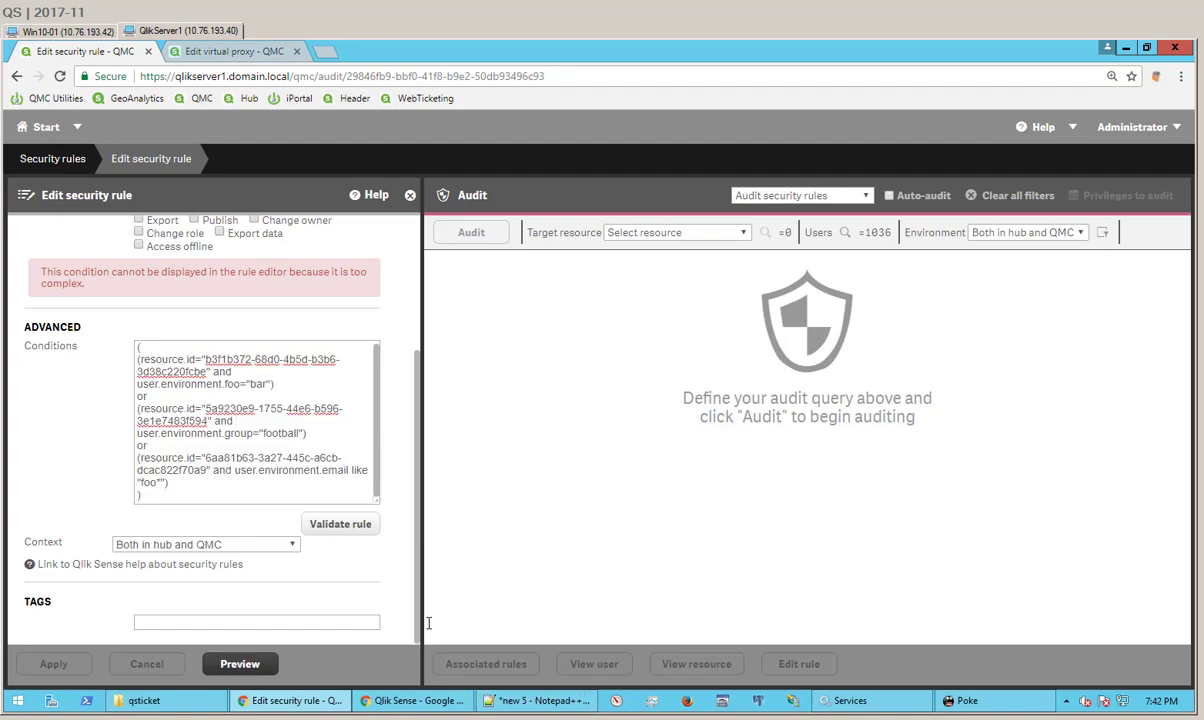
click(407, 702)
drag(552, 50, 610, 54)
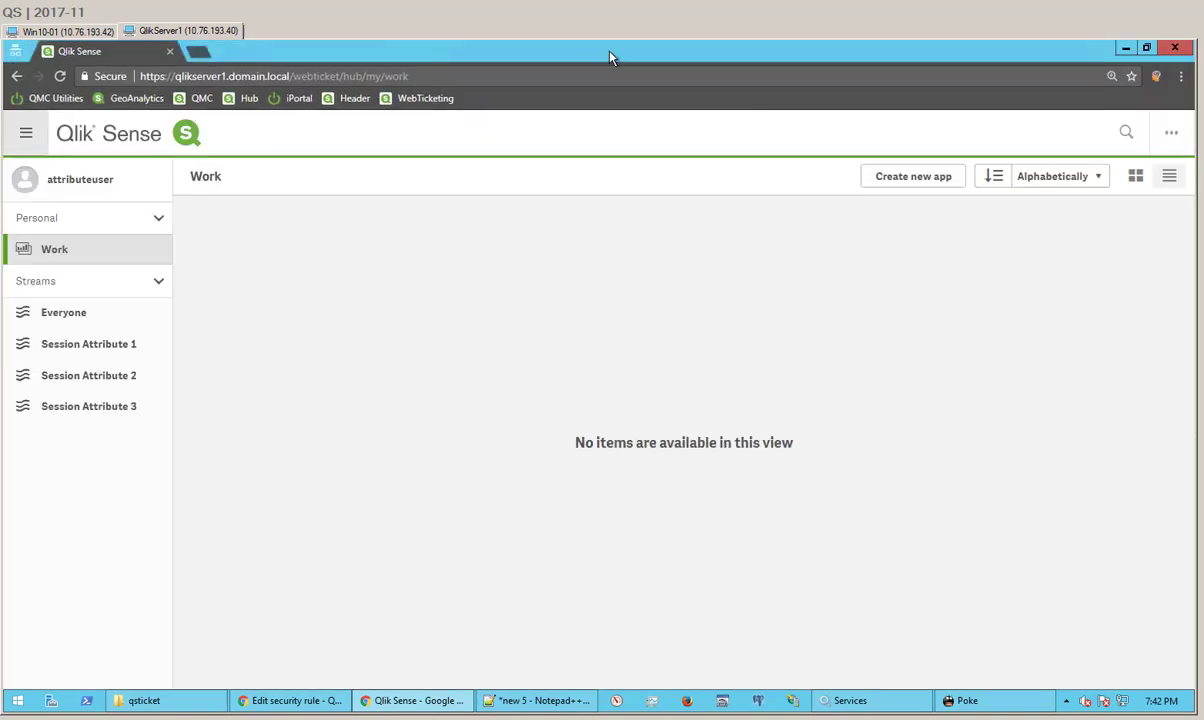
click(309, 701)
drag(455, 57, 734, 101)
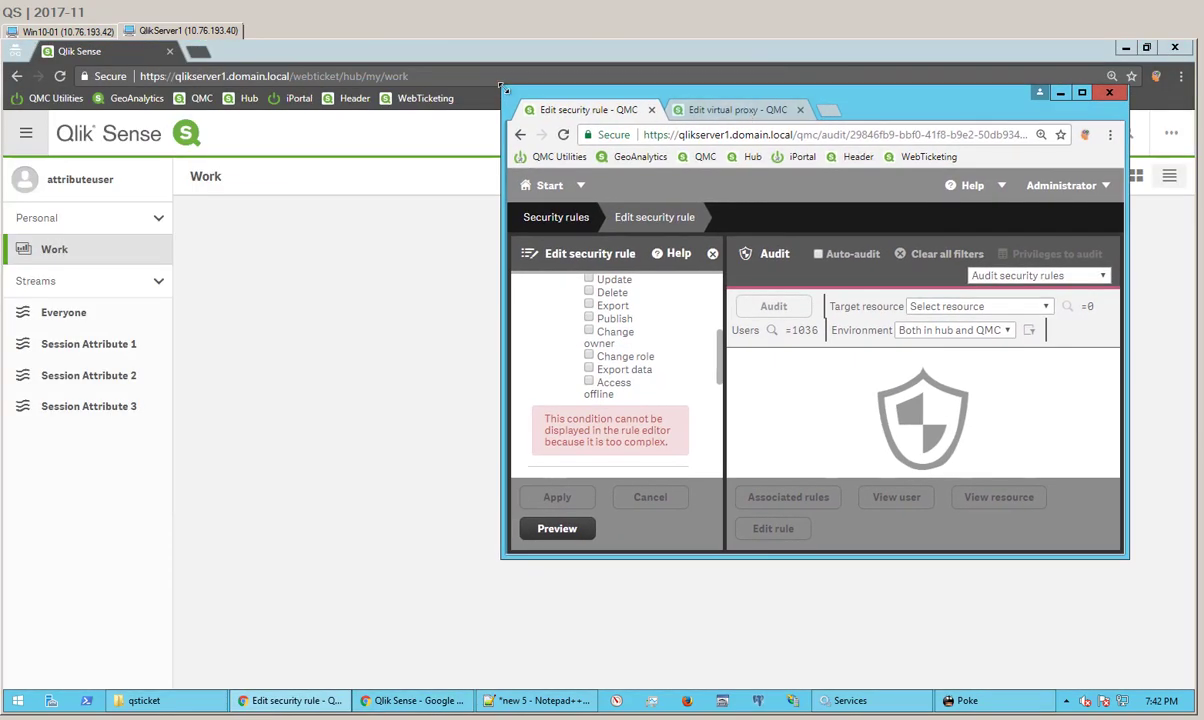
drag(505, 87, 262, 42)
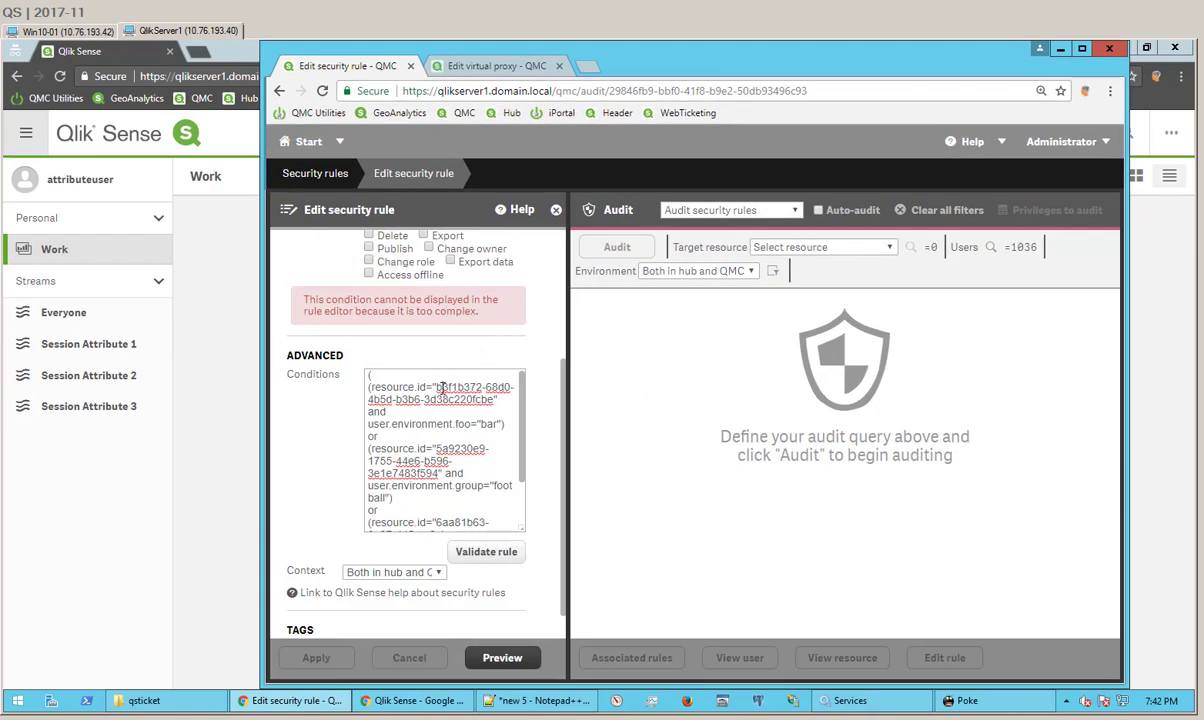
Step: Review the conditions' resource ids and user.environment foo, group and email checks
drag(448, 397, 470, 427)
drag(395, 424, 493, 485)
click(496, 485)
scroll(486, 470, down, 2)
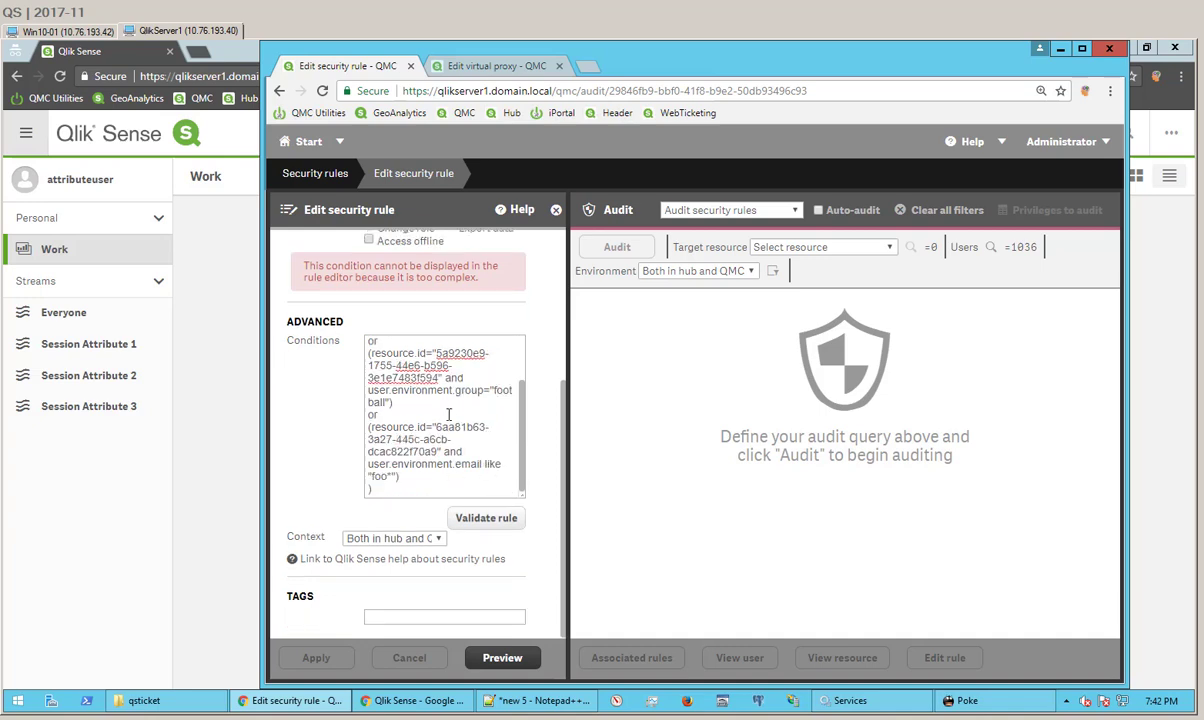
Step: Append the e-mail domain after foo in the email condition and apply the rule
drag(437, 427, 440, 446)
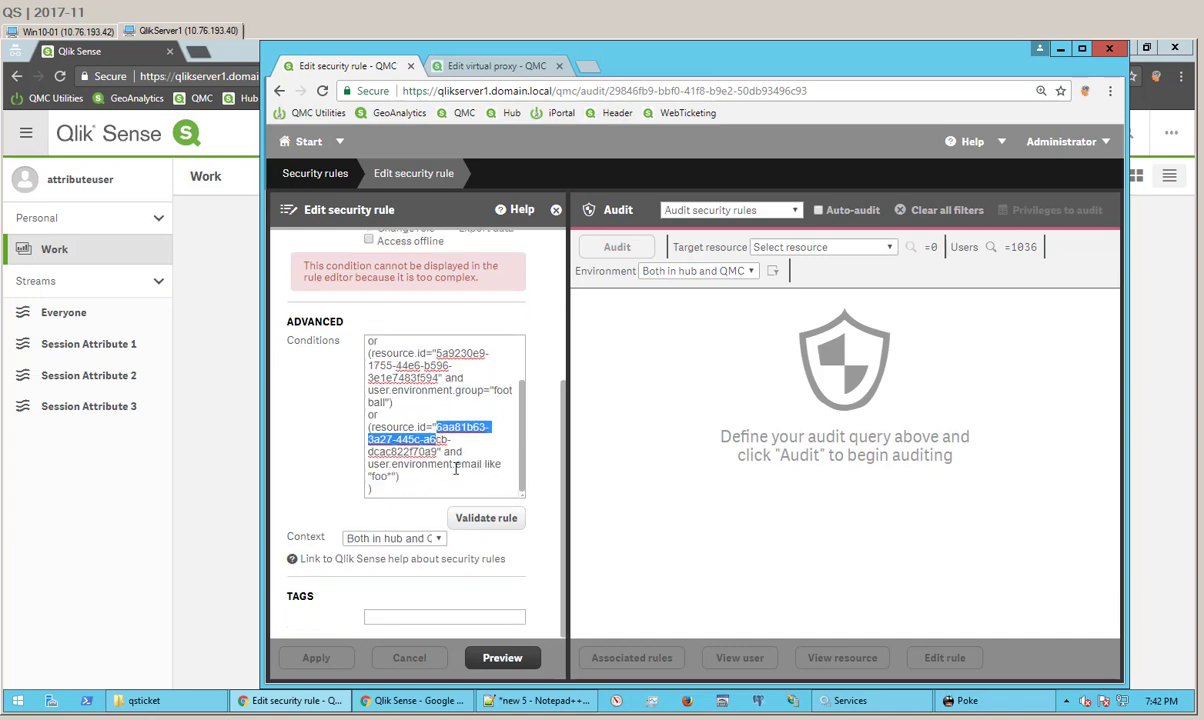
click(390, 476)
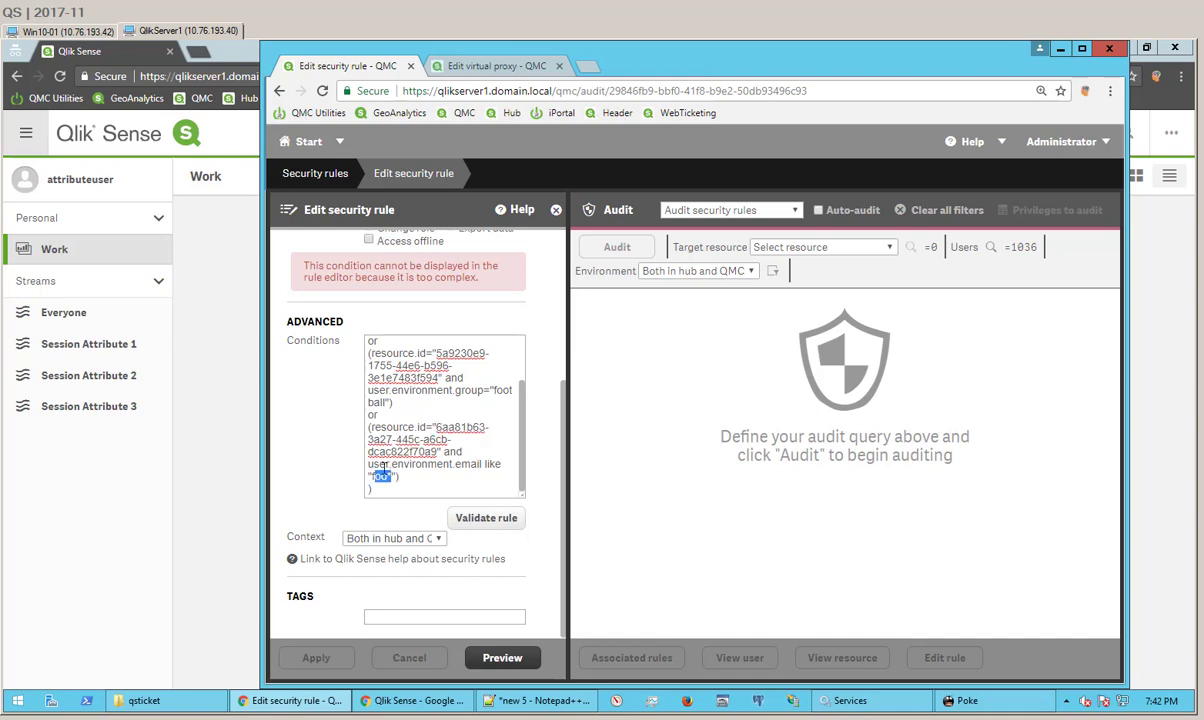
click(385, 476)
text(@bar.com)
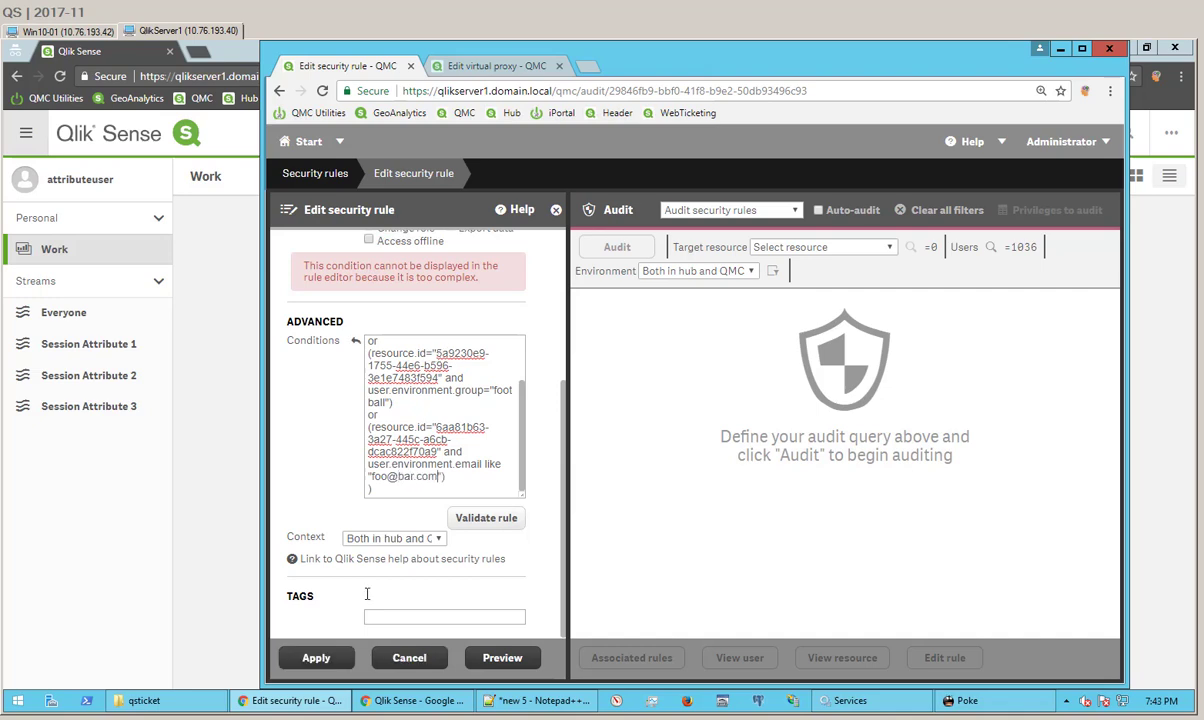
click(316, 657)
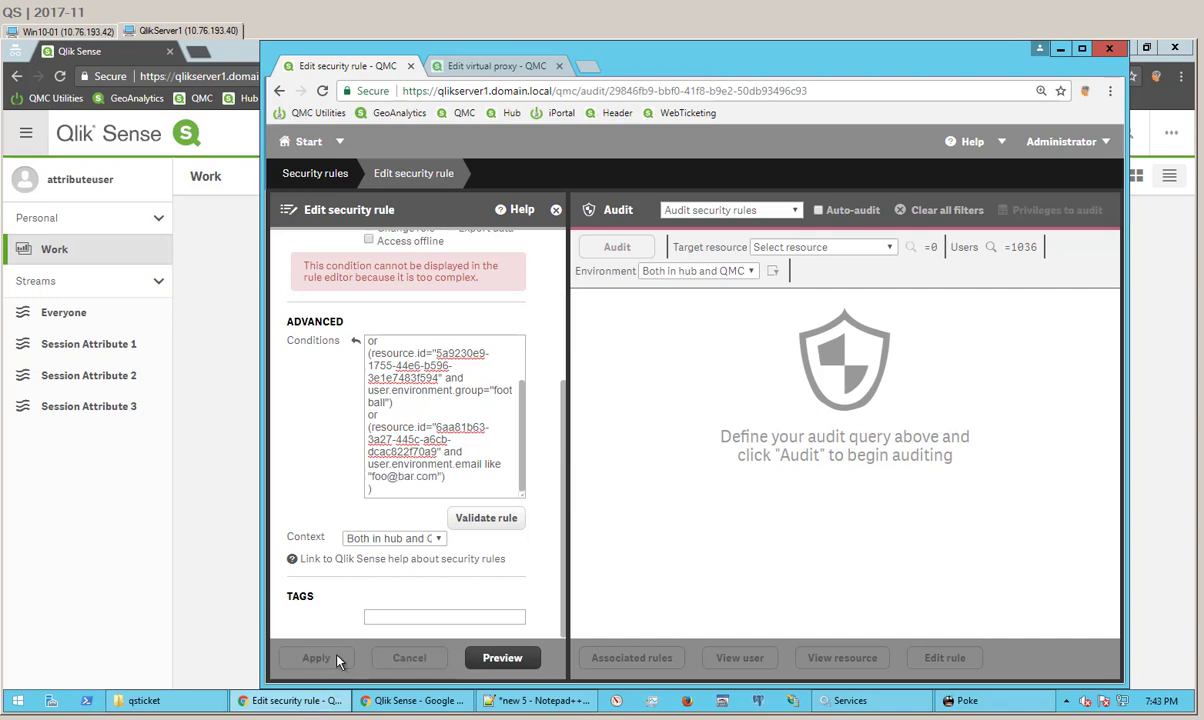
Step: Refresh the hub, then compare the rule's user.environment prefix with Poke's foo attribute
click(61, 77)
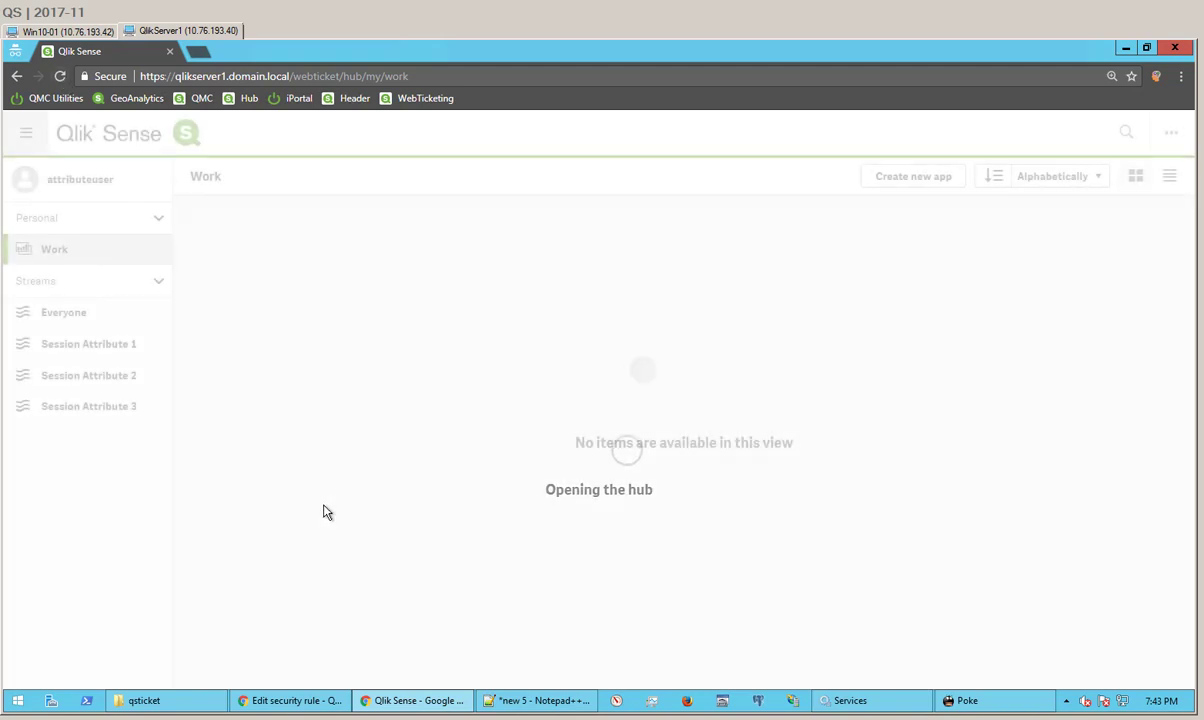
click(318, 700)
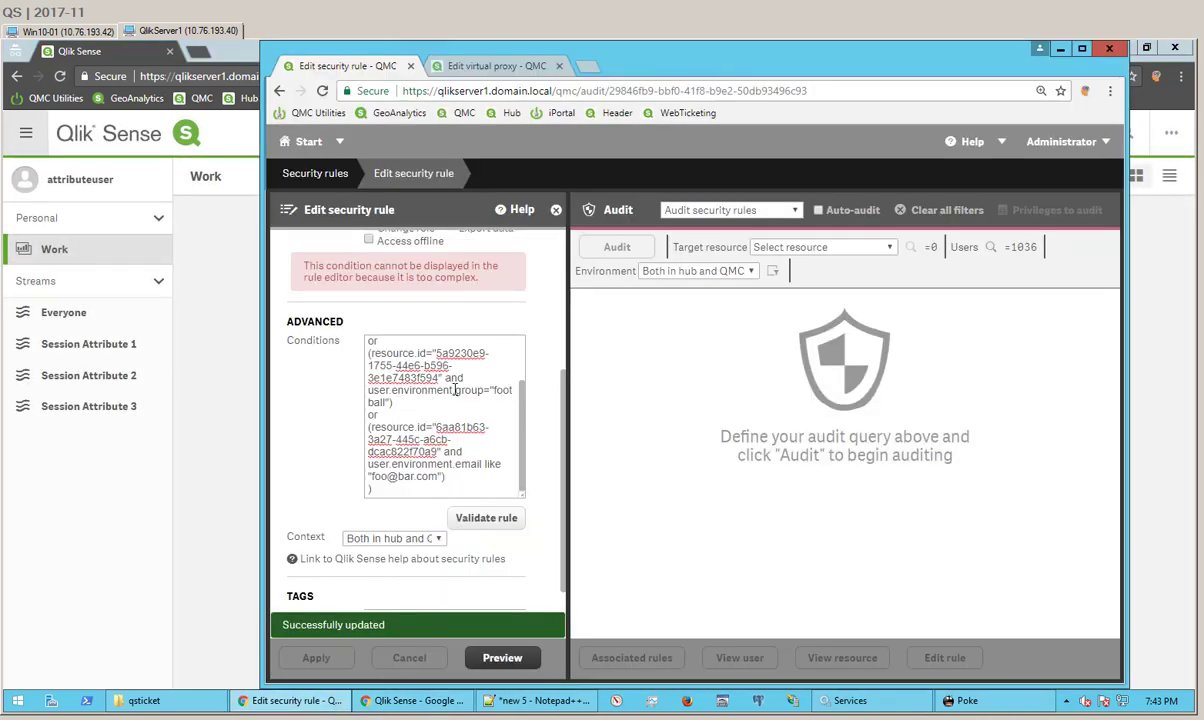
drag(461, 392, 372, 391)
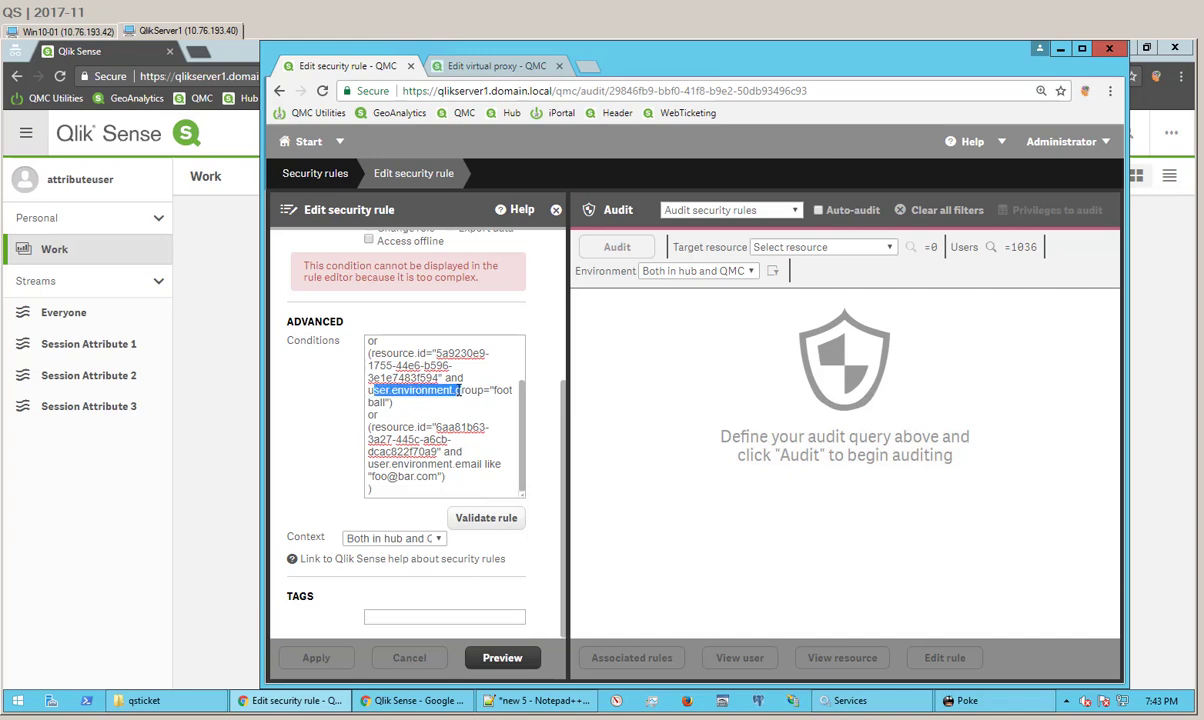
click(960, 700)
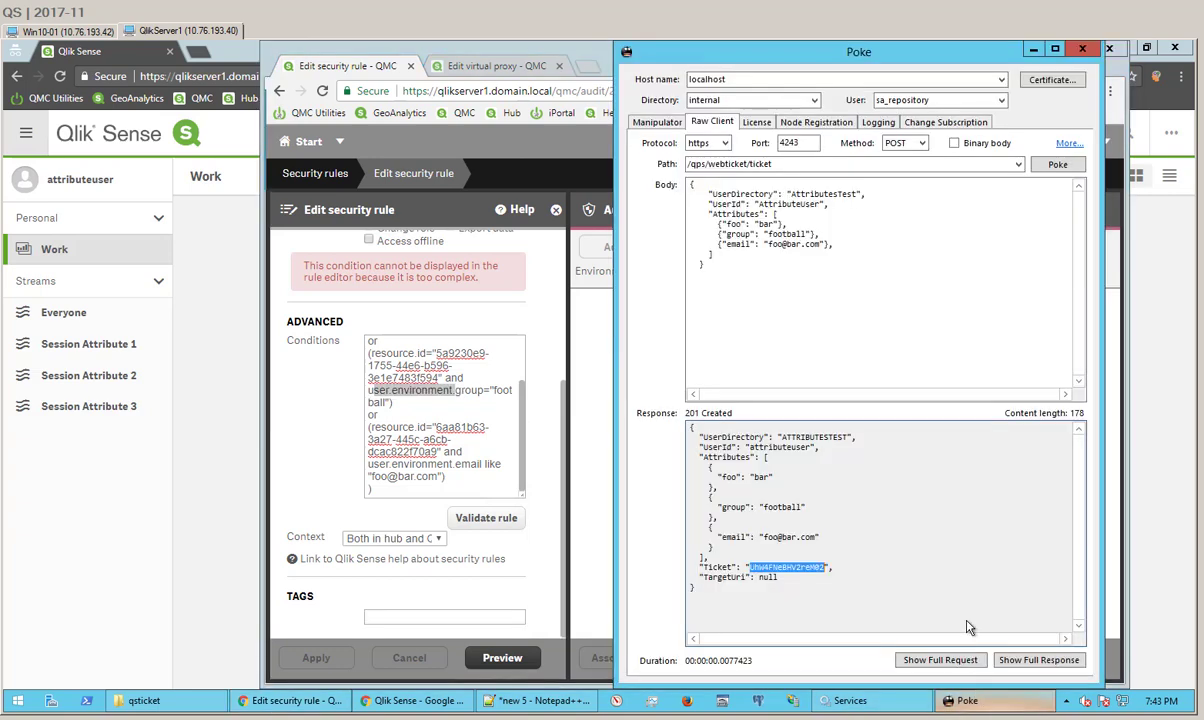
double_click(731, 223)
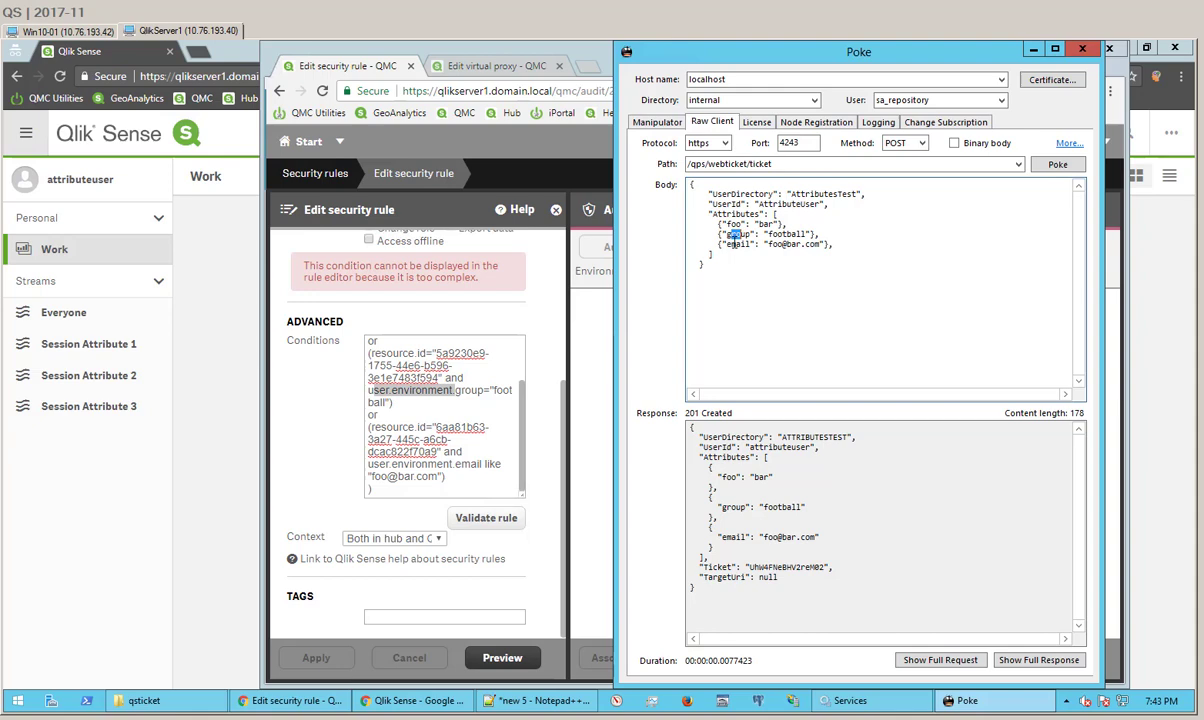
Step: Show the attributeuser properties from the ATTRIBUTESTEST directory on QMC's Users page
click(409, 395)
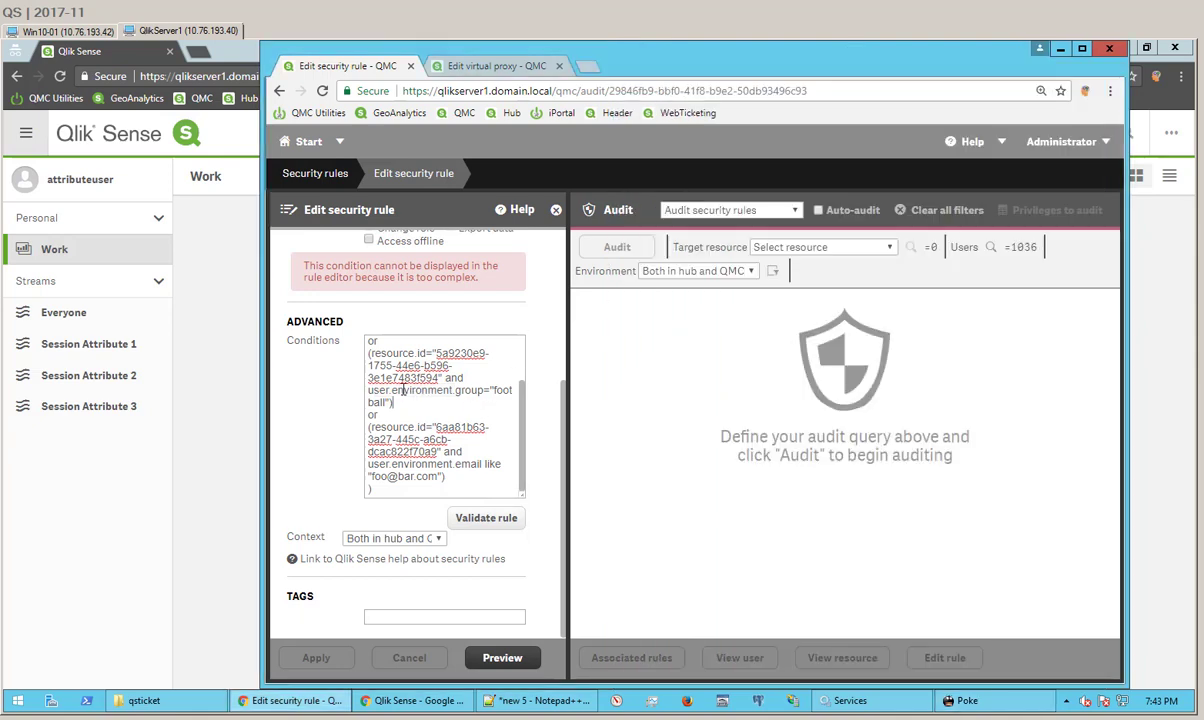
drag(397, 390, 455, 390)
key(ctrl+Tab)
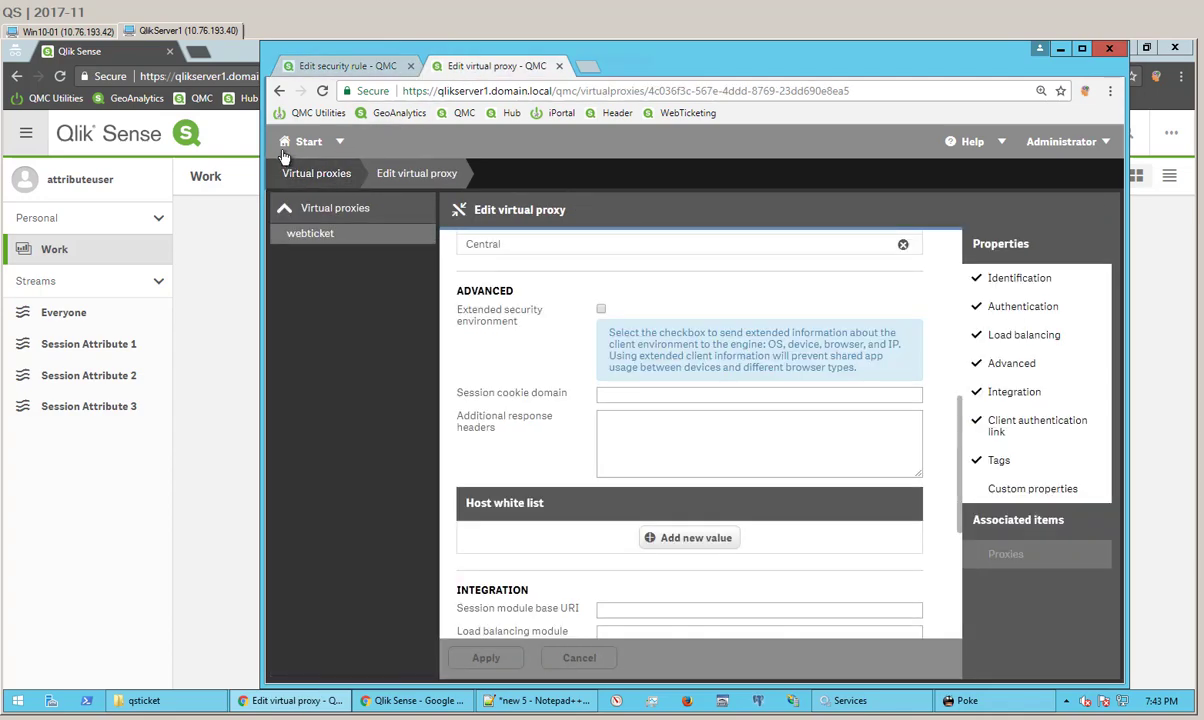
click(308, 141)
click(905, 338)
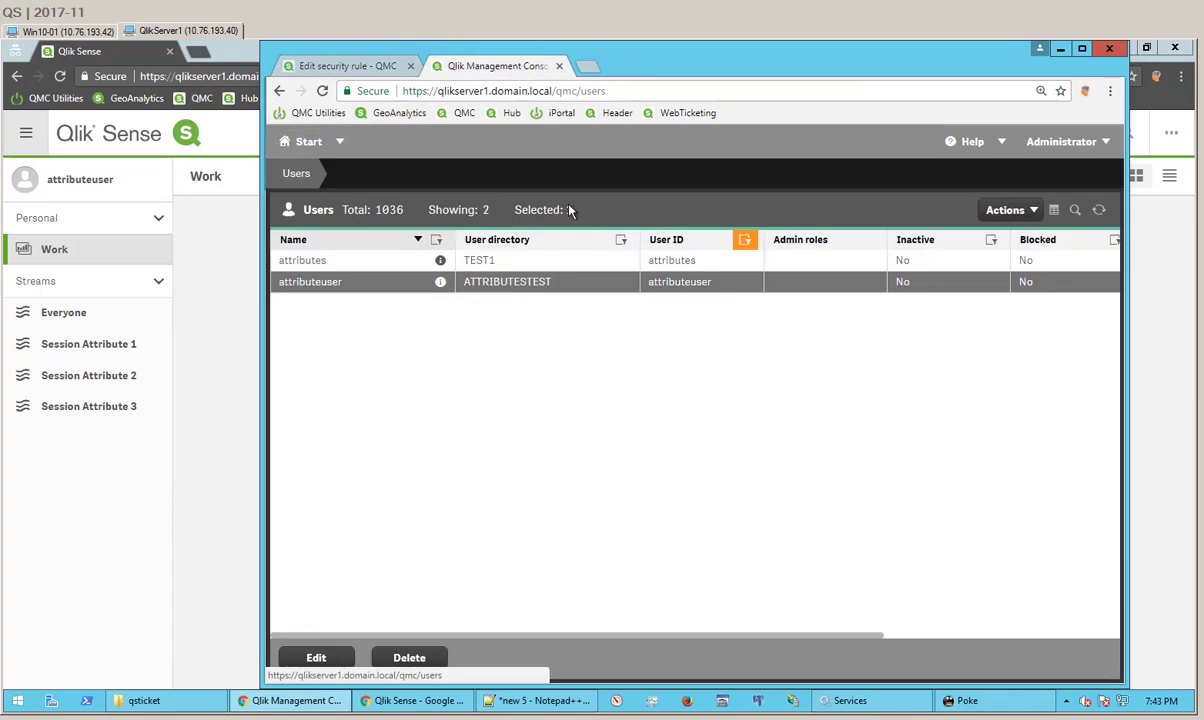
click(440, 281)
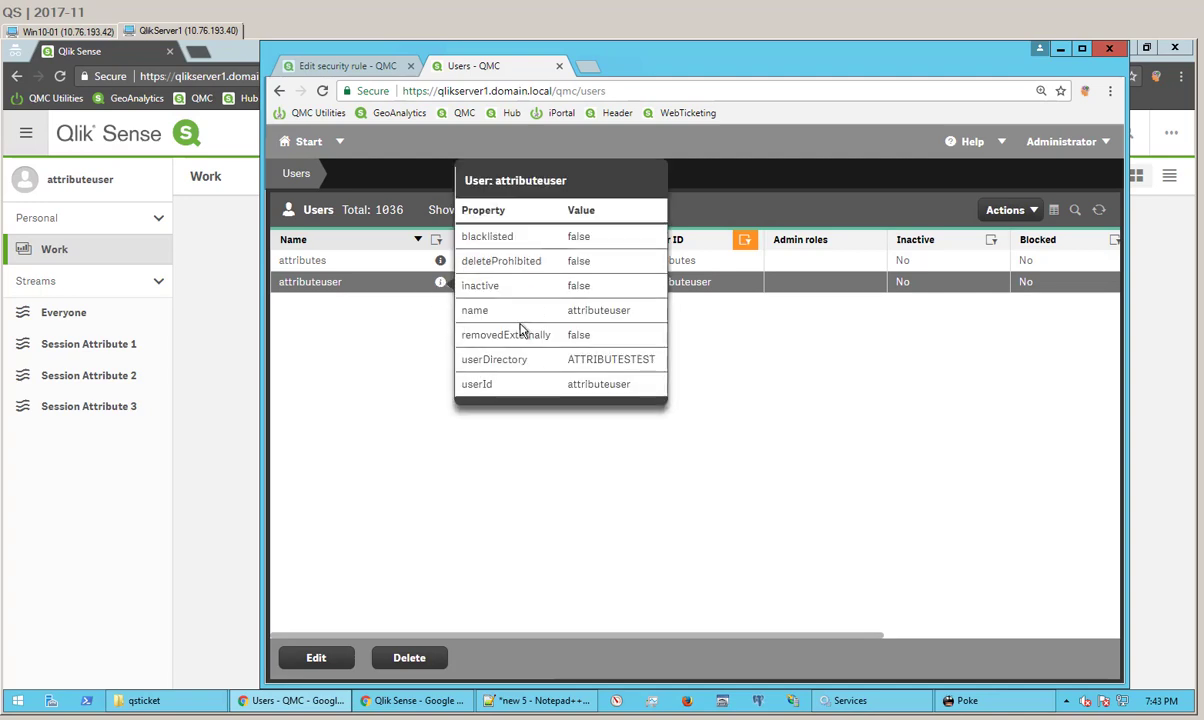
Step: GET /qps/webticket/user/ATTRIBUTESTEST/attributeuser in Poke, showing foo, group football and email attributes
click(958, 700)
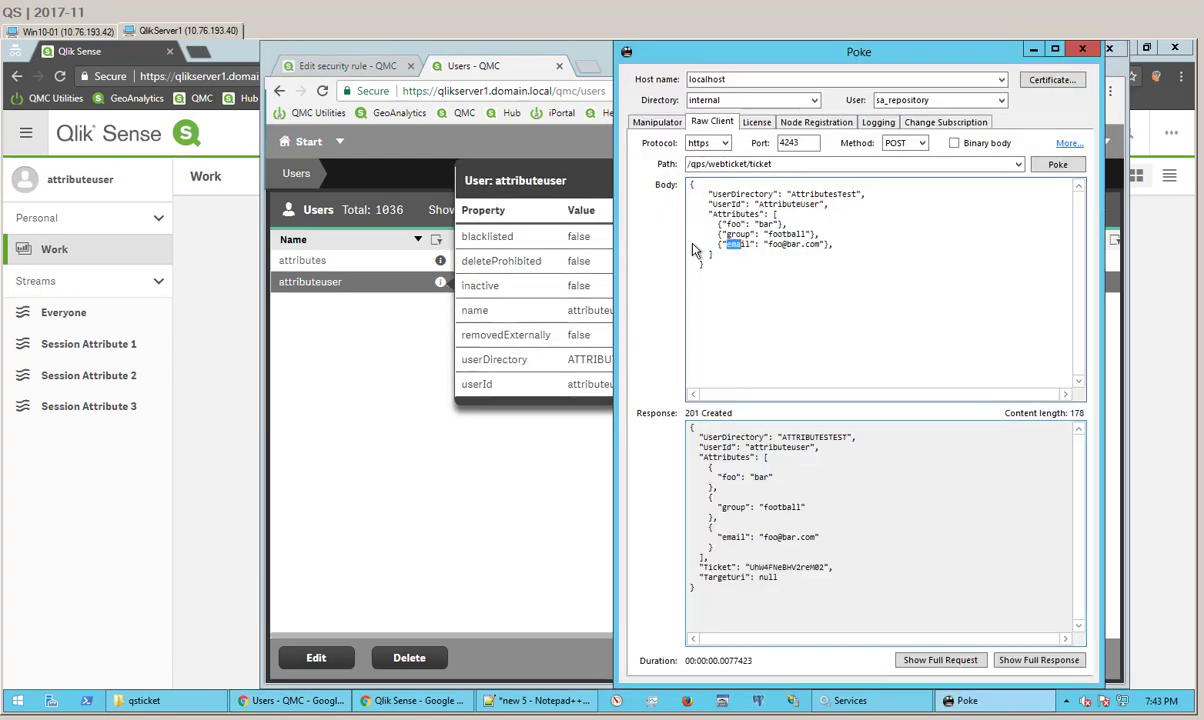
click(1018, 166)
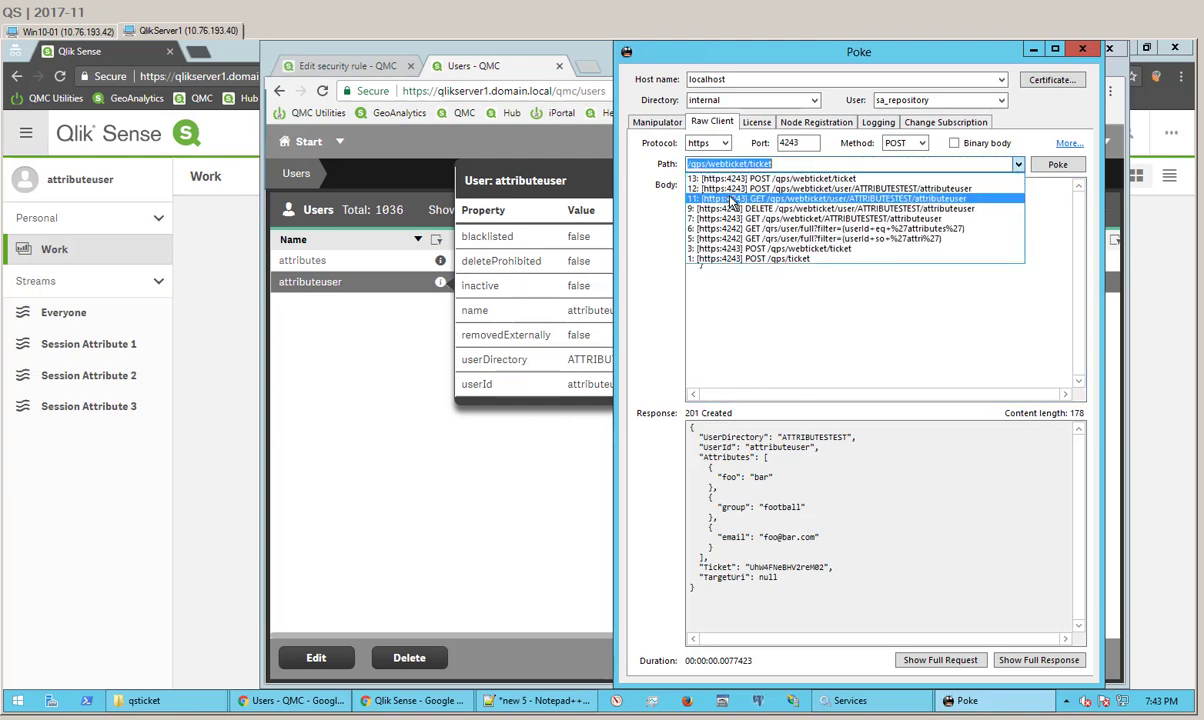
click(733, 199)
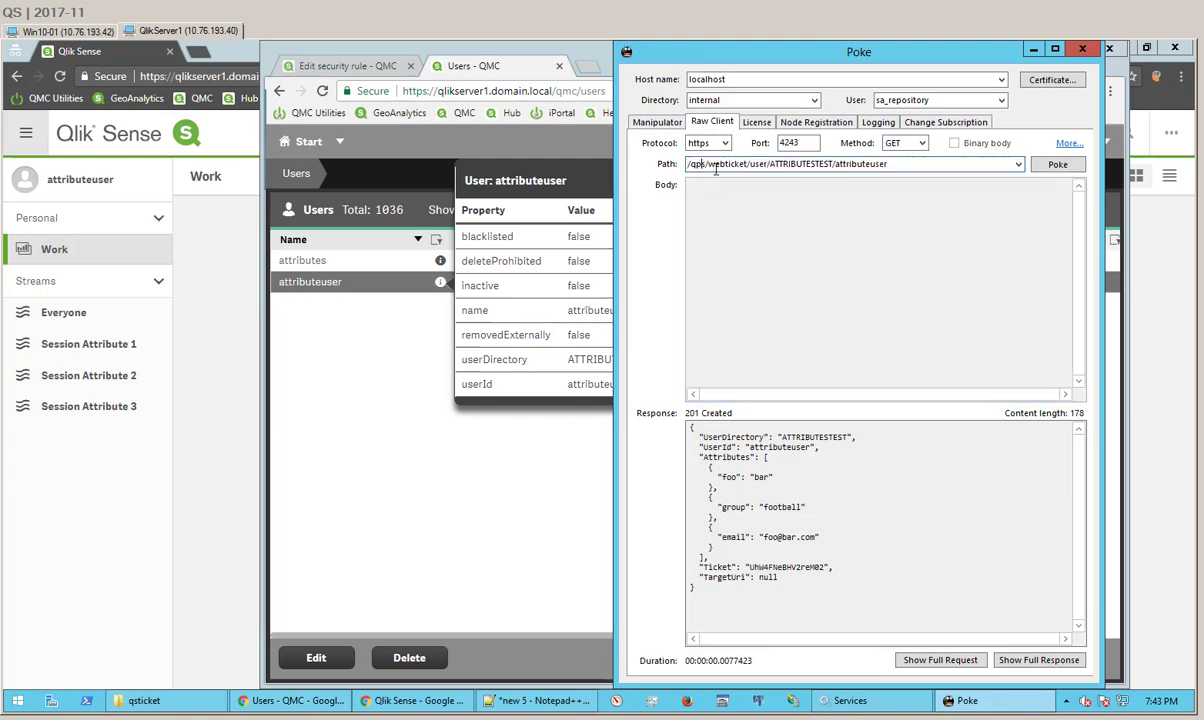
drag(717, 170, 873, 168)
click(1052, 165)
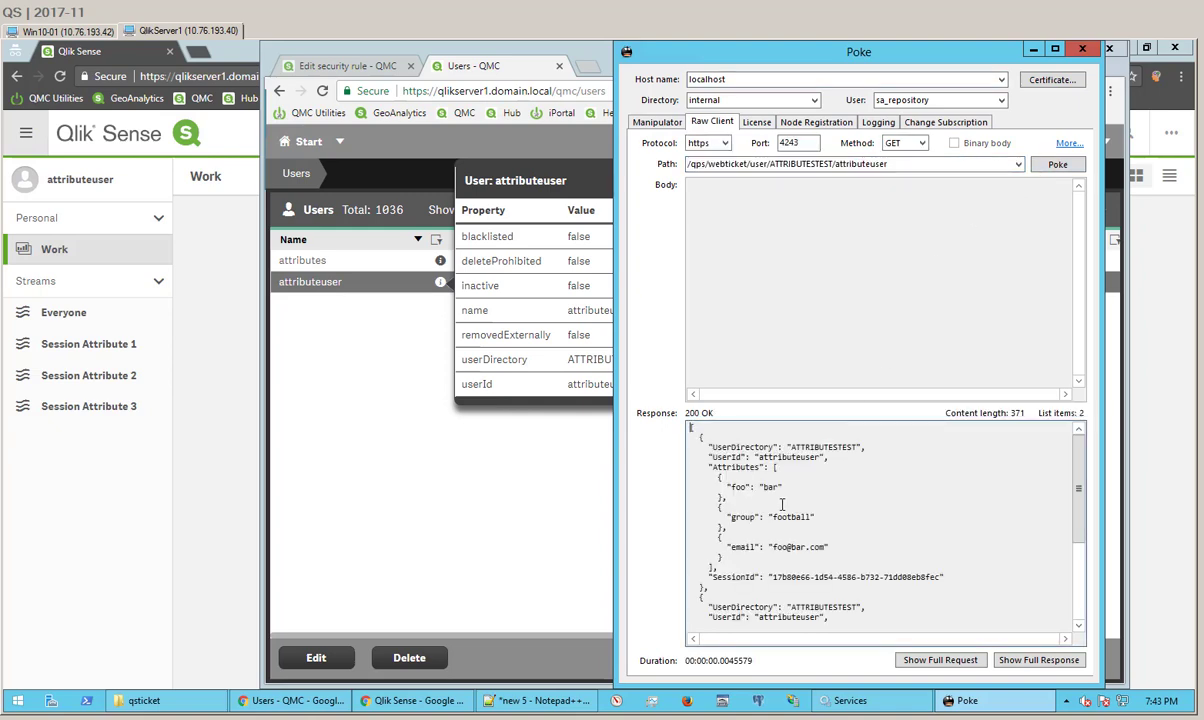
drag(758, 486, 736, 529)
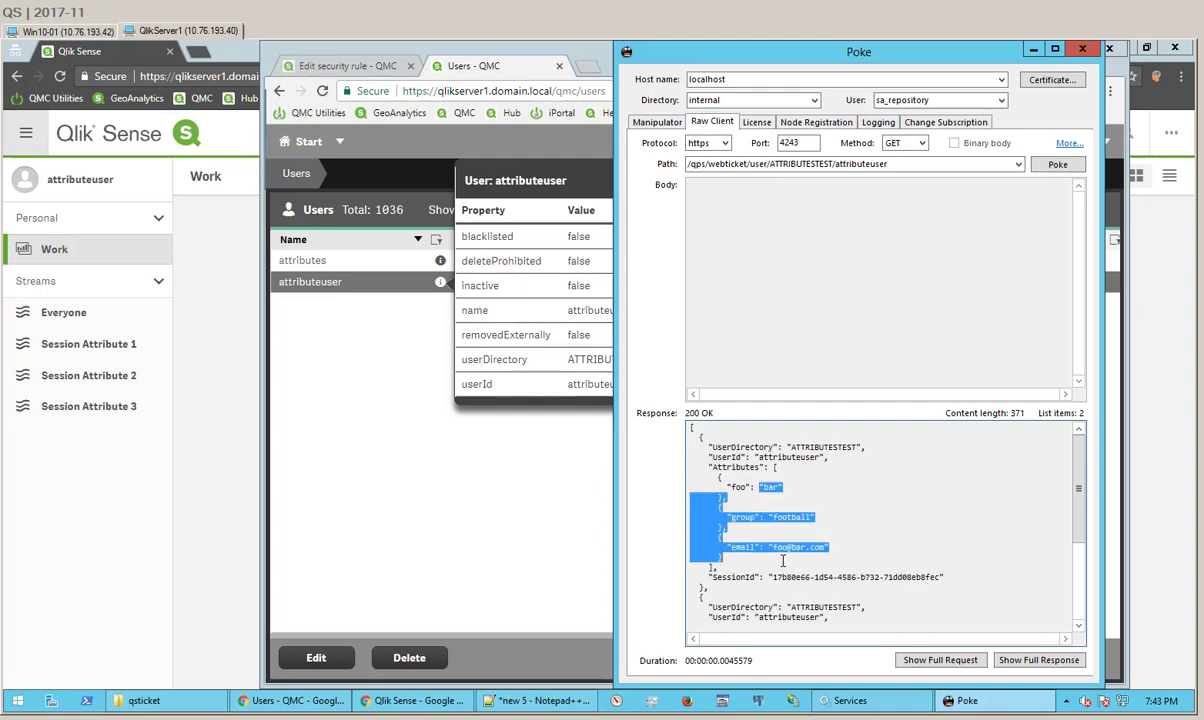
click(779, 540)
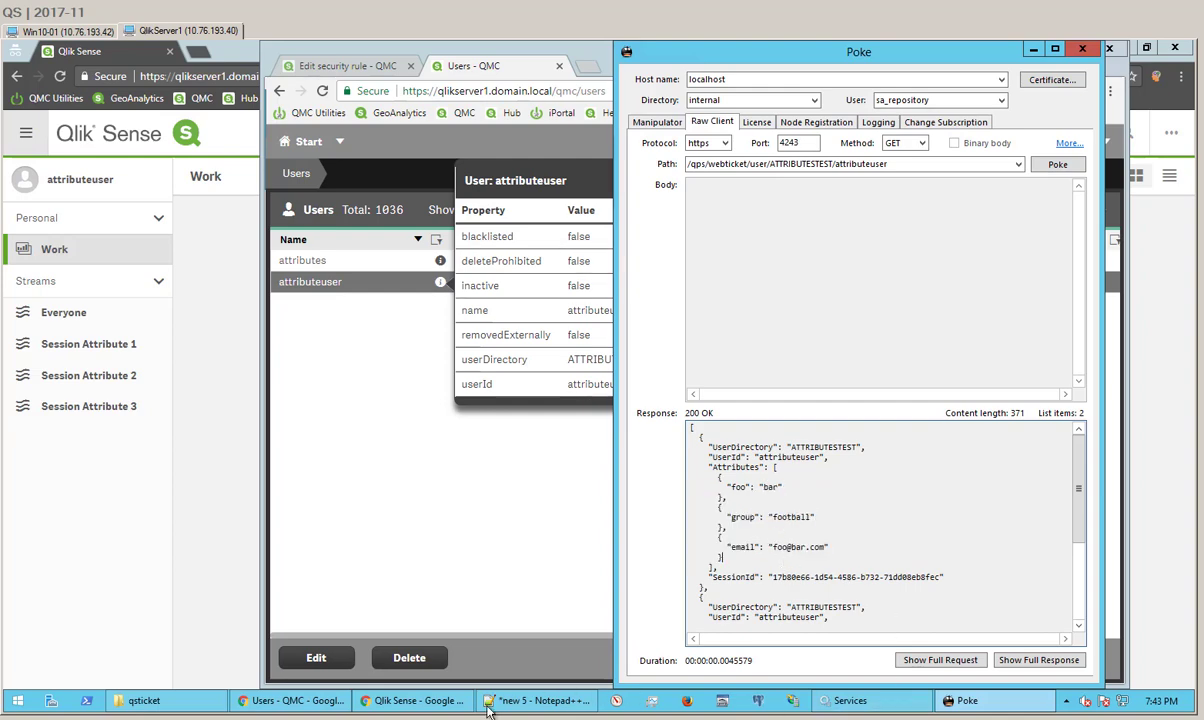
Step: Open the webticket virtual proxy from QMC's Virtual proxies list in a maximized window
click(378, 704)
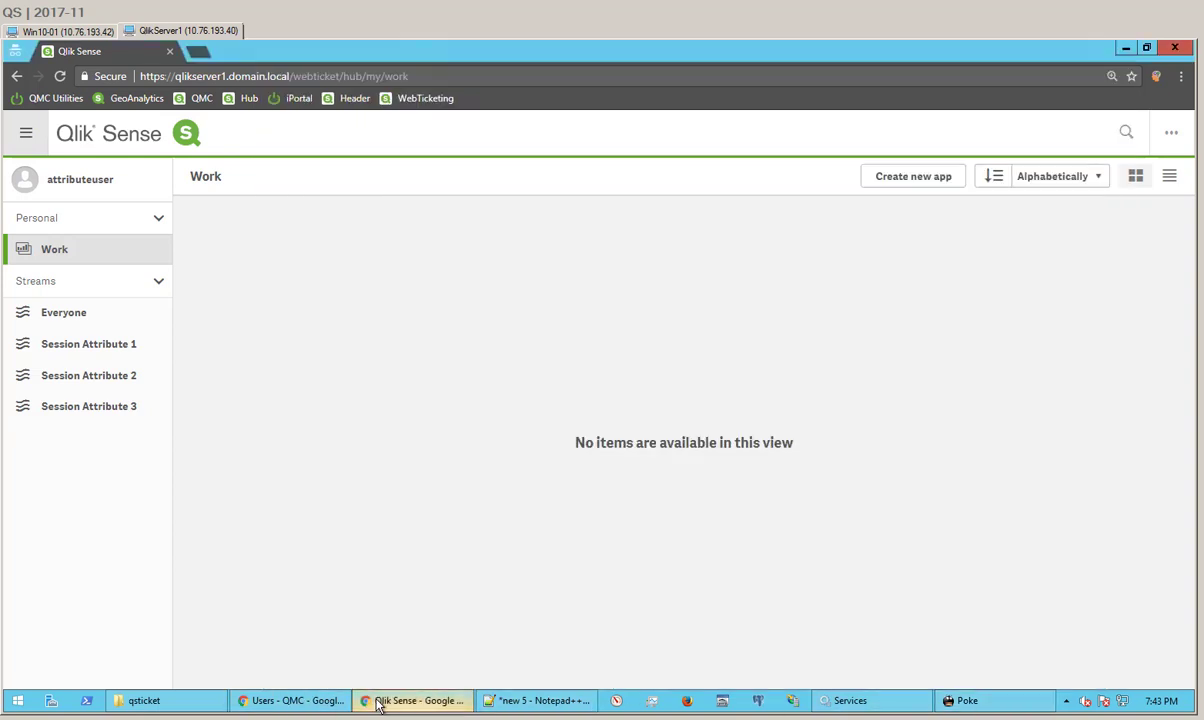
click(317, 703)
click(310, 143)
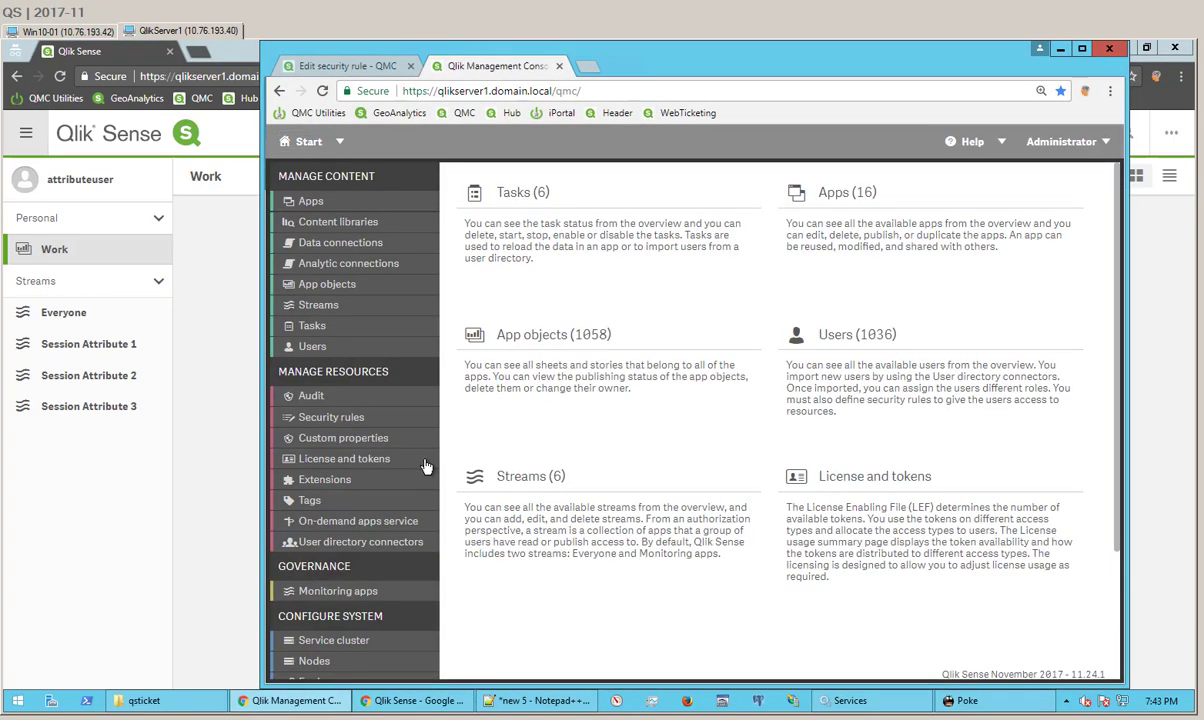
scroll(330, 470, down, 3)
click(317, 575)
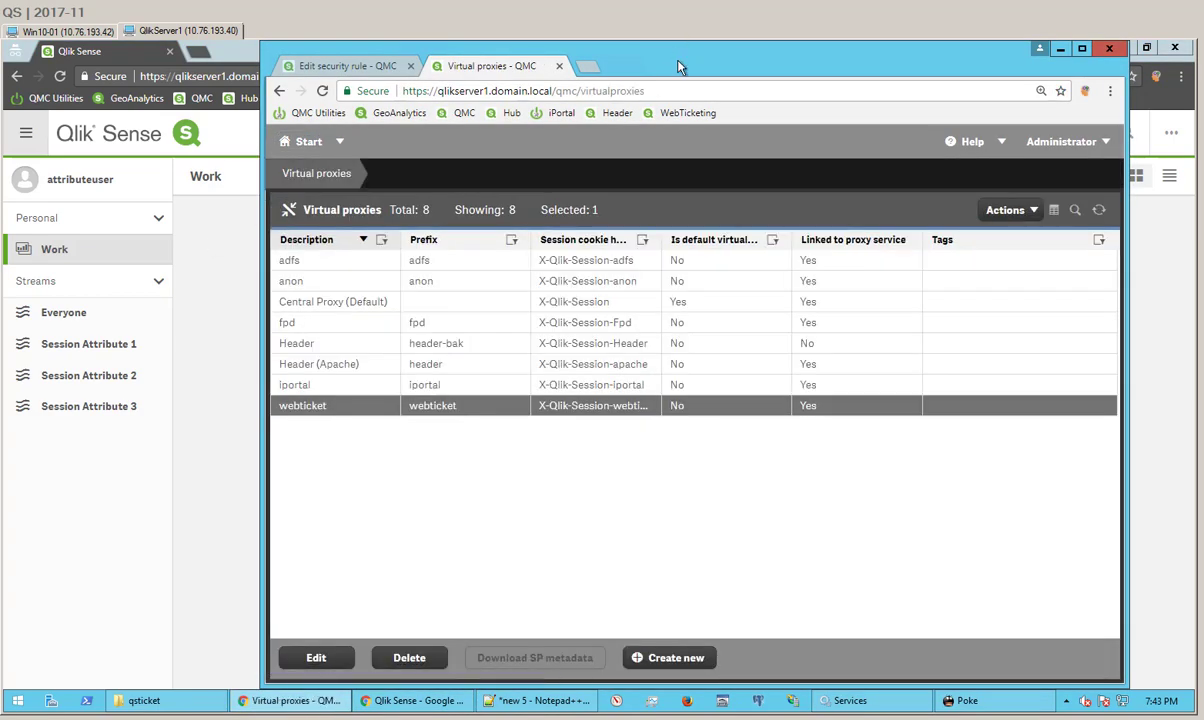
double_click(676, 53)
double_click(893, 108)
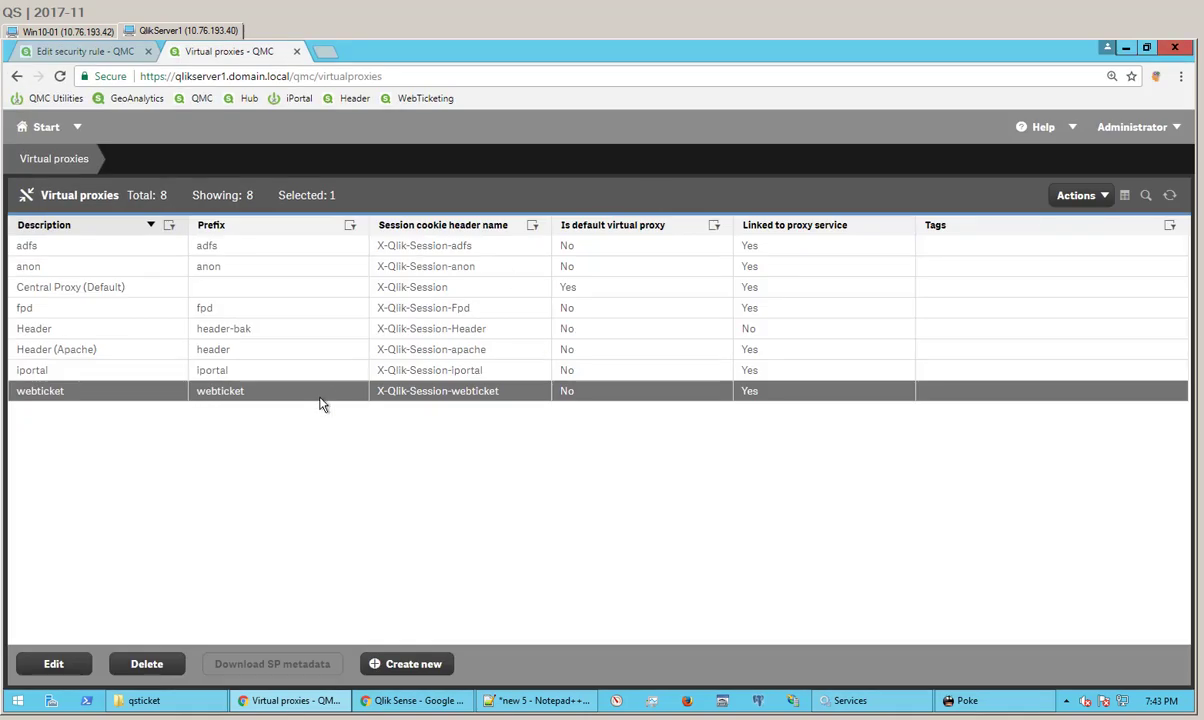
double_click(292, 377)
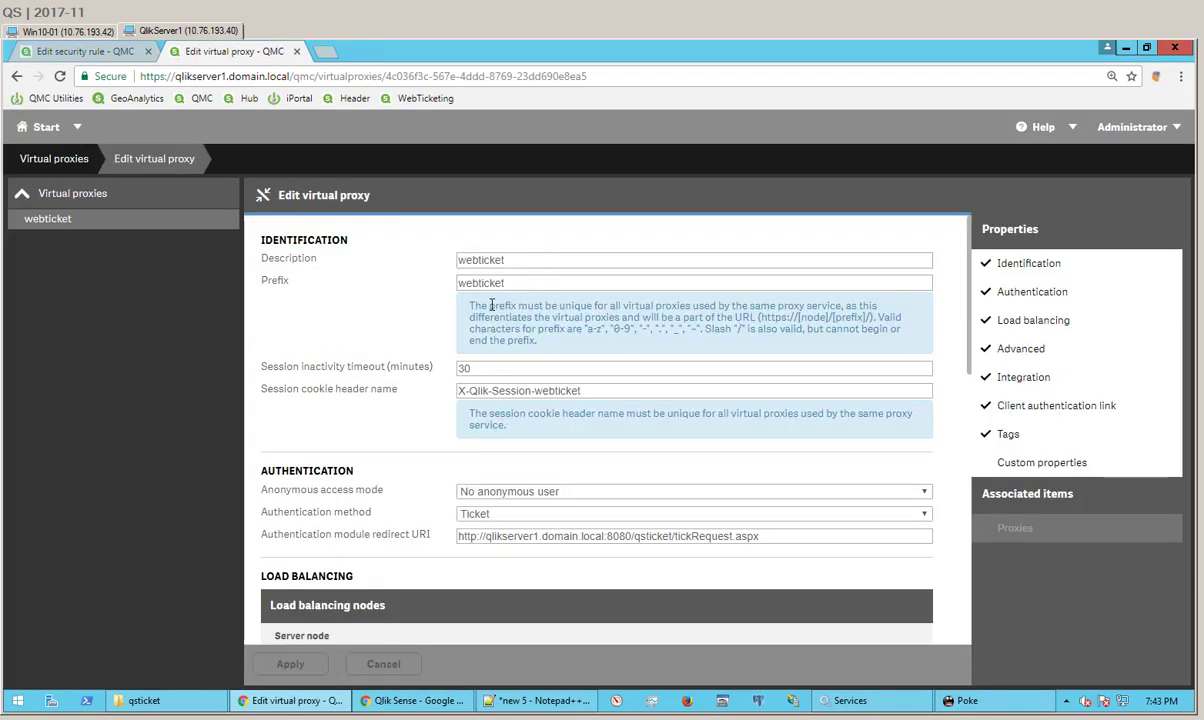
Step: Review the webticket prefix, session cookie header, Ticket authentication redirect URI and linked Central proxy
double_click(488, 283)
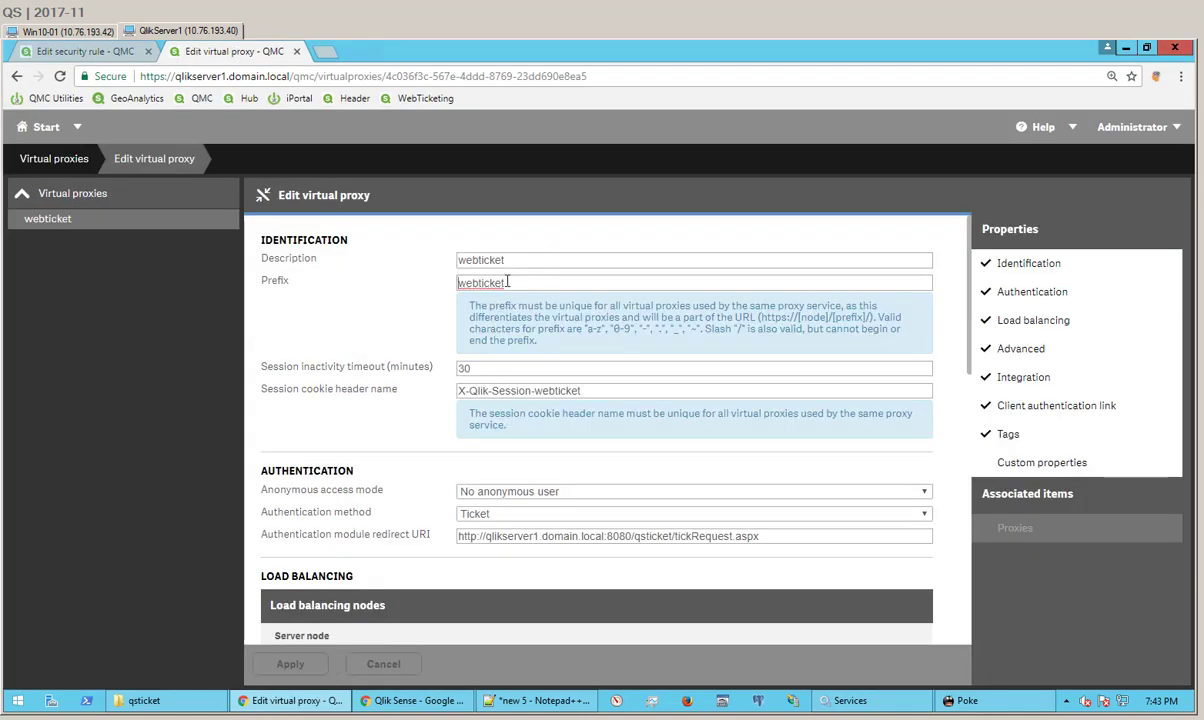
double_click(517, 390)
click(527, 355)
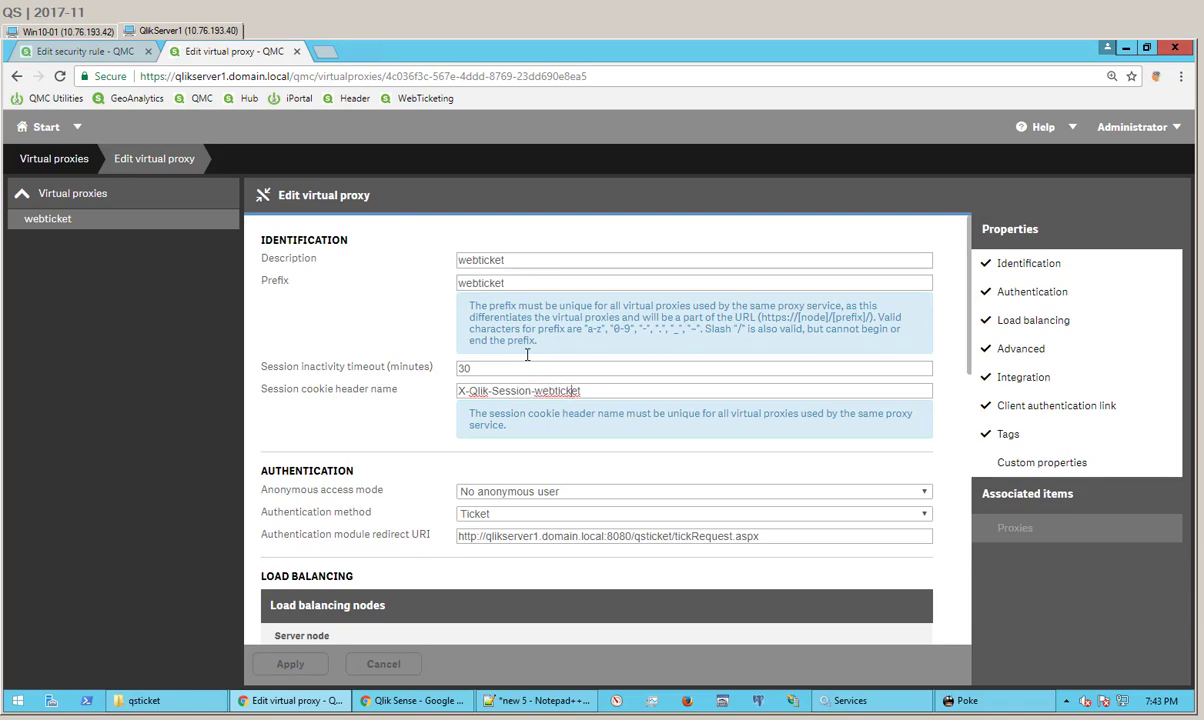
drag(476, 536, 828, 548)
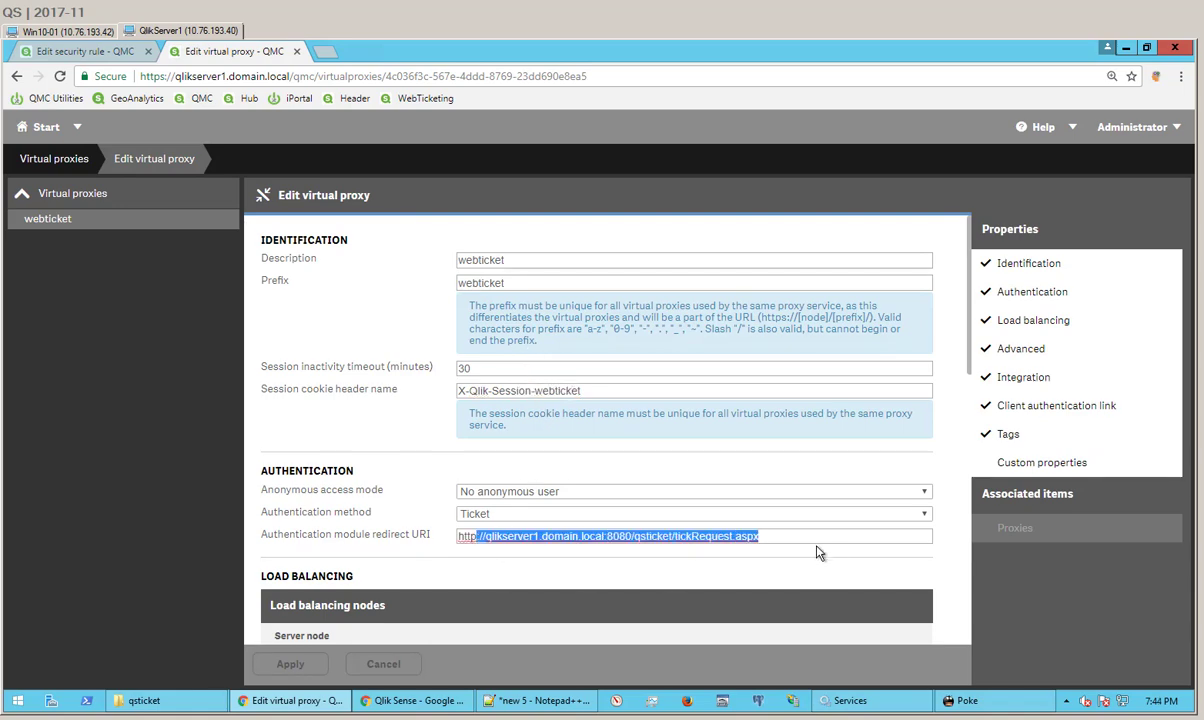
click(684, 533)
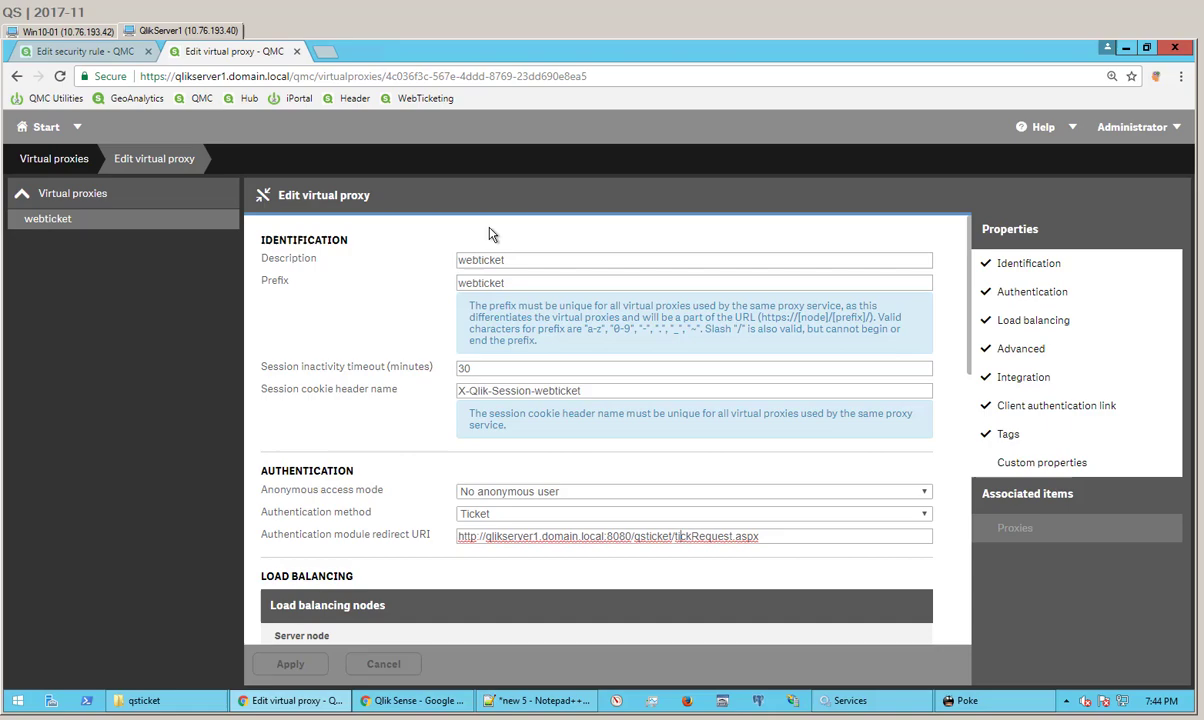
scroll(676, 535, down, 3)
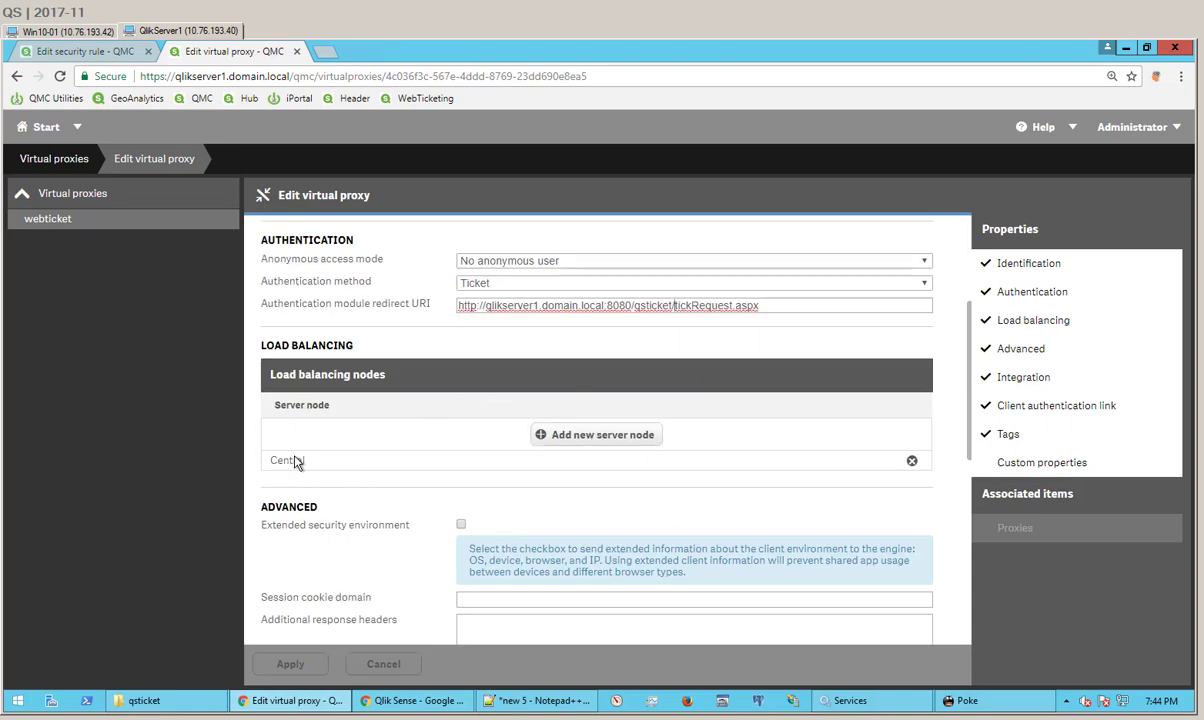
scroll(494, 552, down, 5)
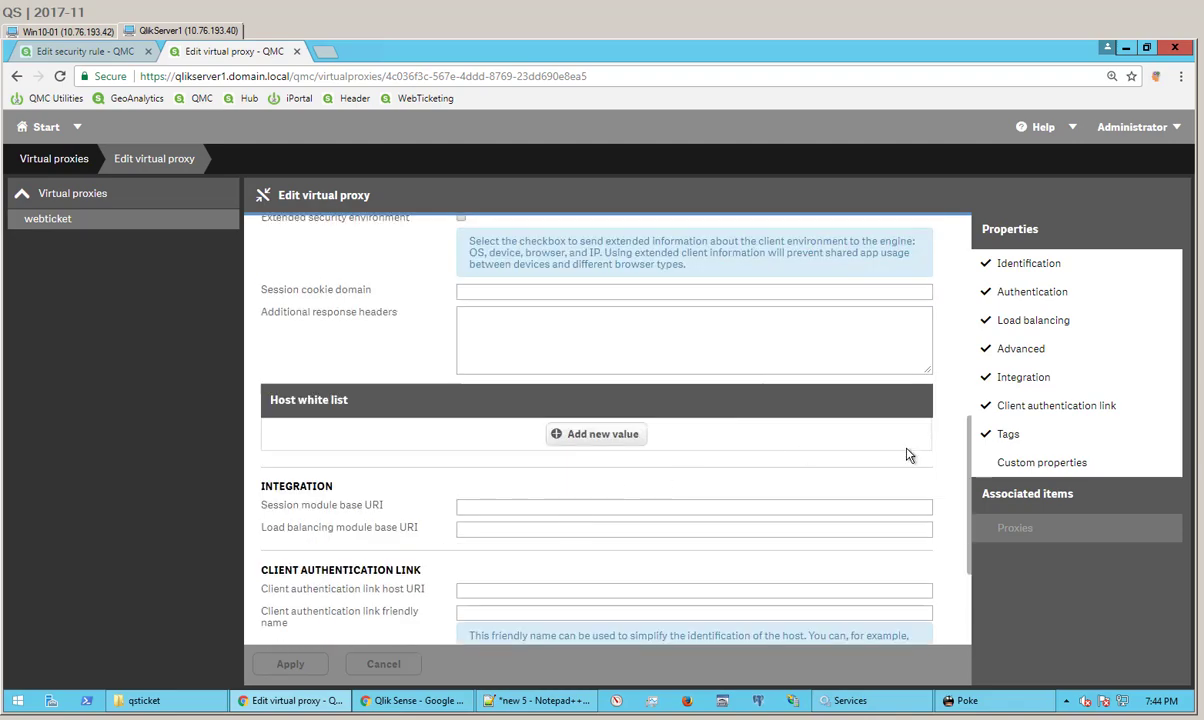
click(1015, 527)
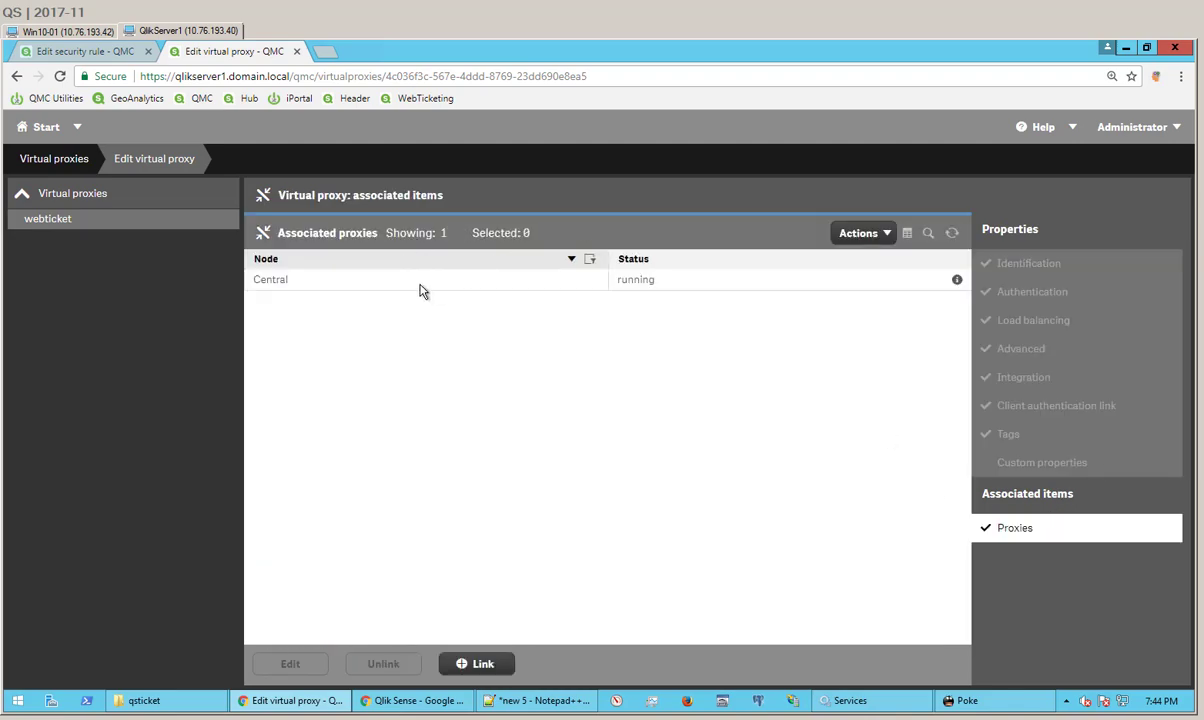
click(44, 131)
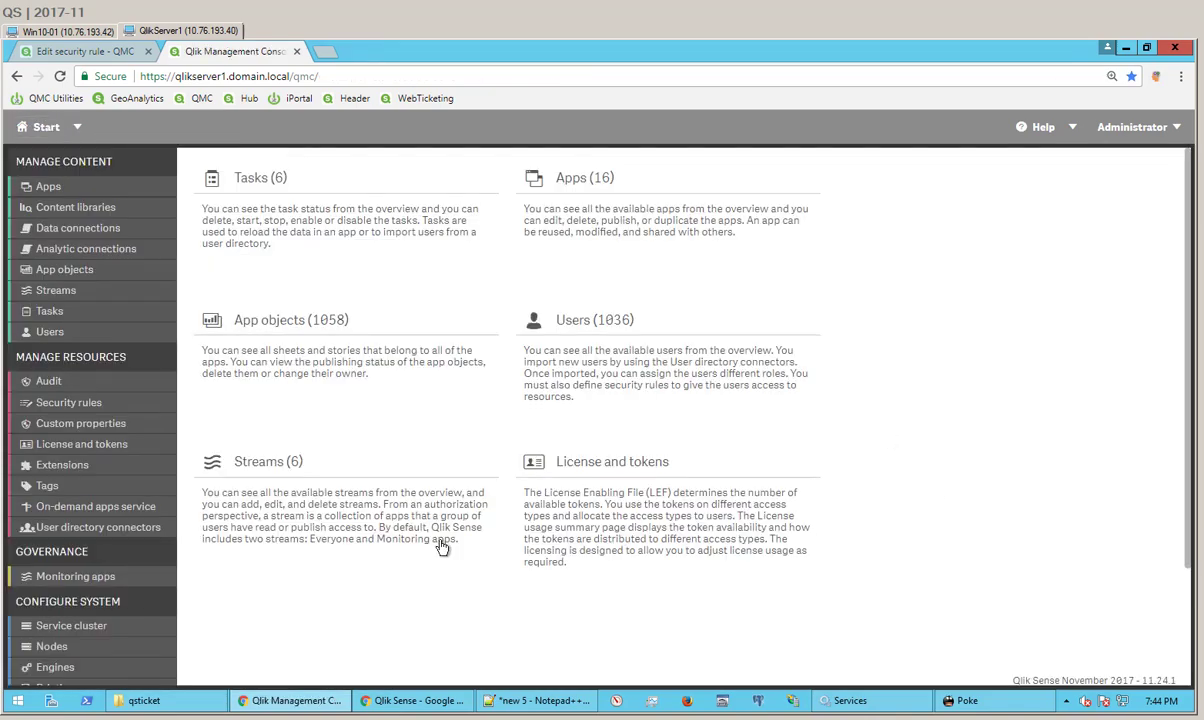
Step: Copy the /qrs/user/full Users by UserId path from line 4 and set Poke's port to 4242
click(412, 700)
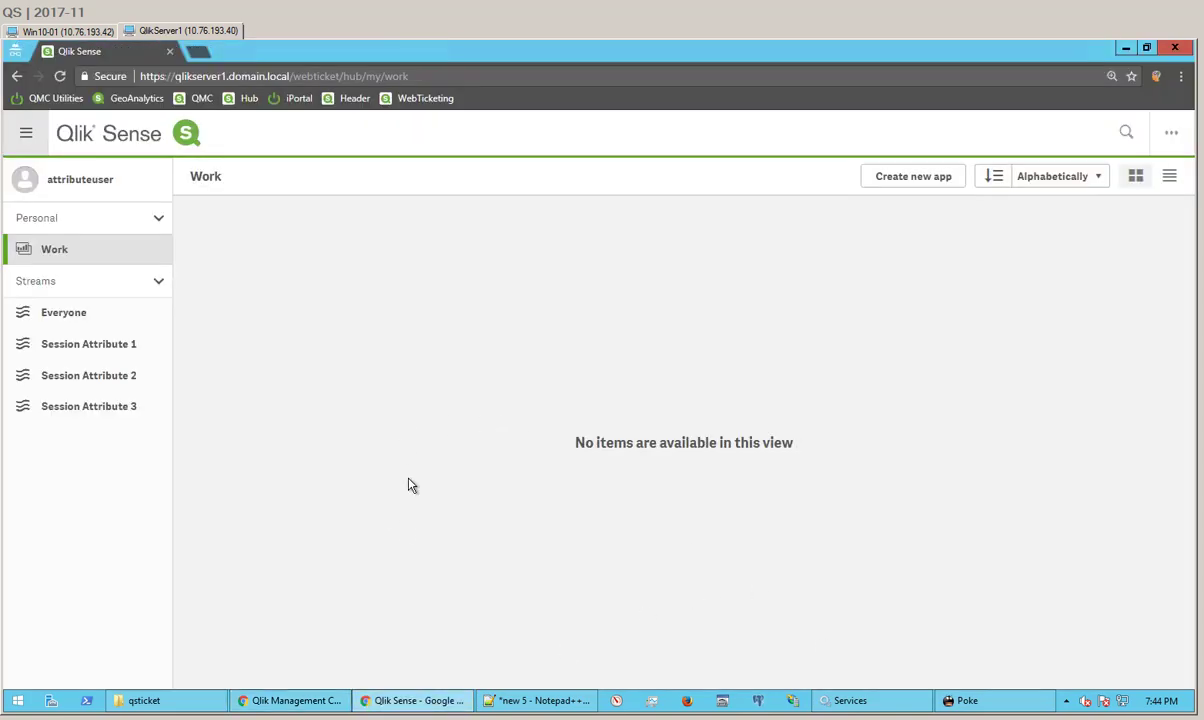
click(966, 700)
click(538, 700)
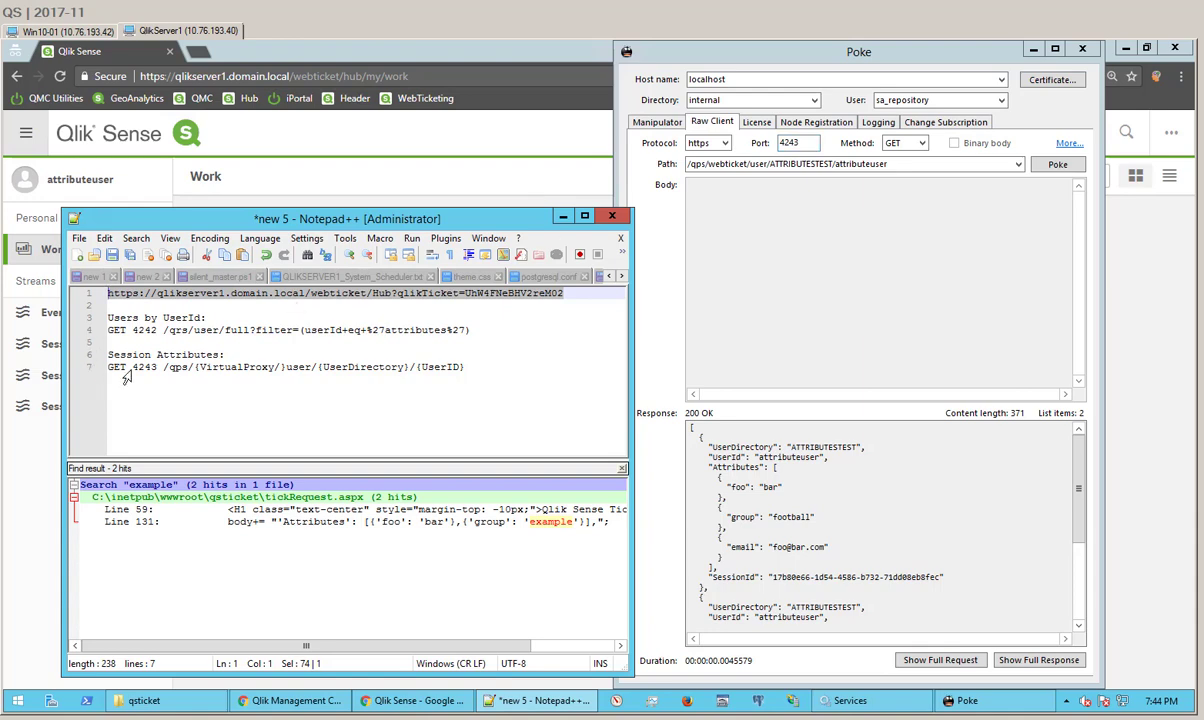
drag(165, 330, 491, 335)
key(ctrl+c)
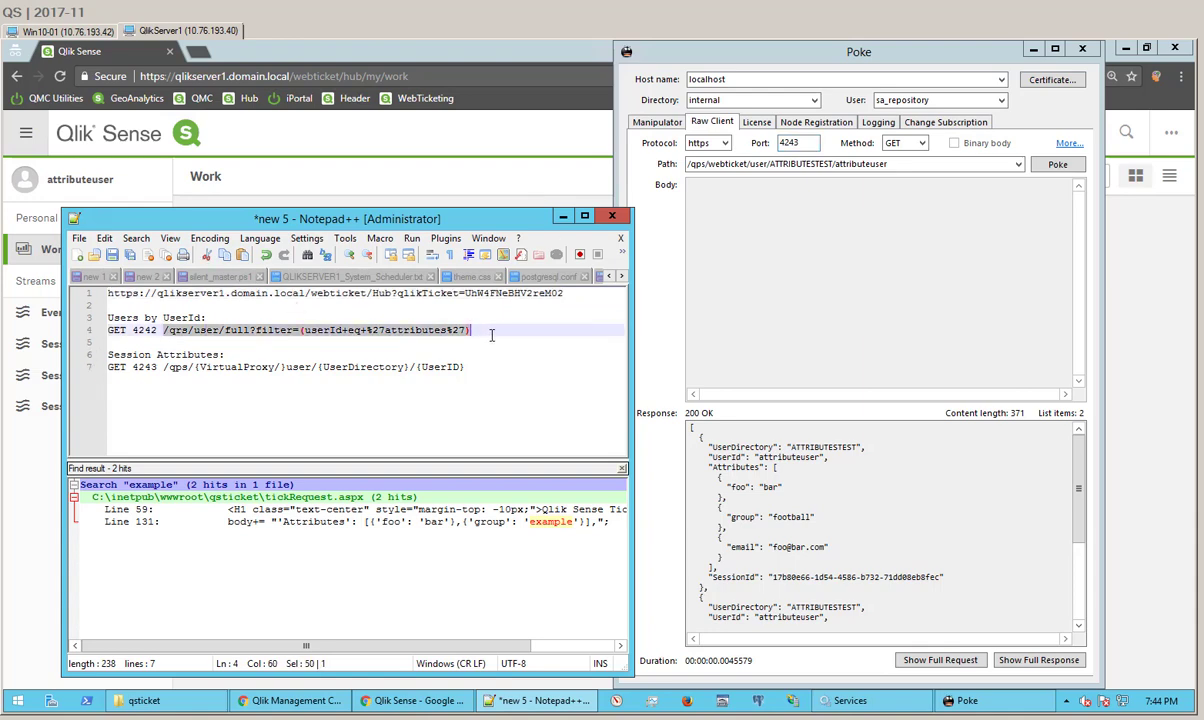
click(804, 142)
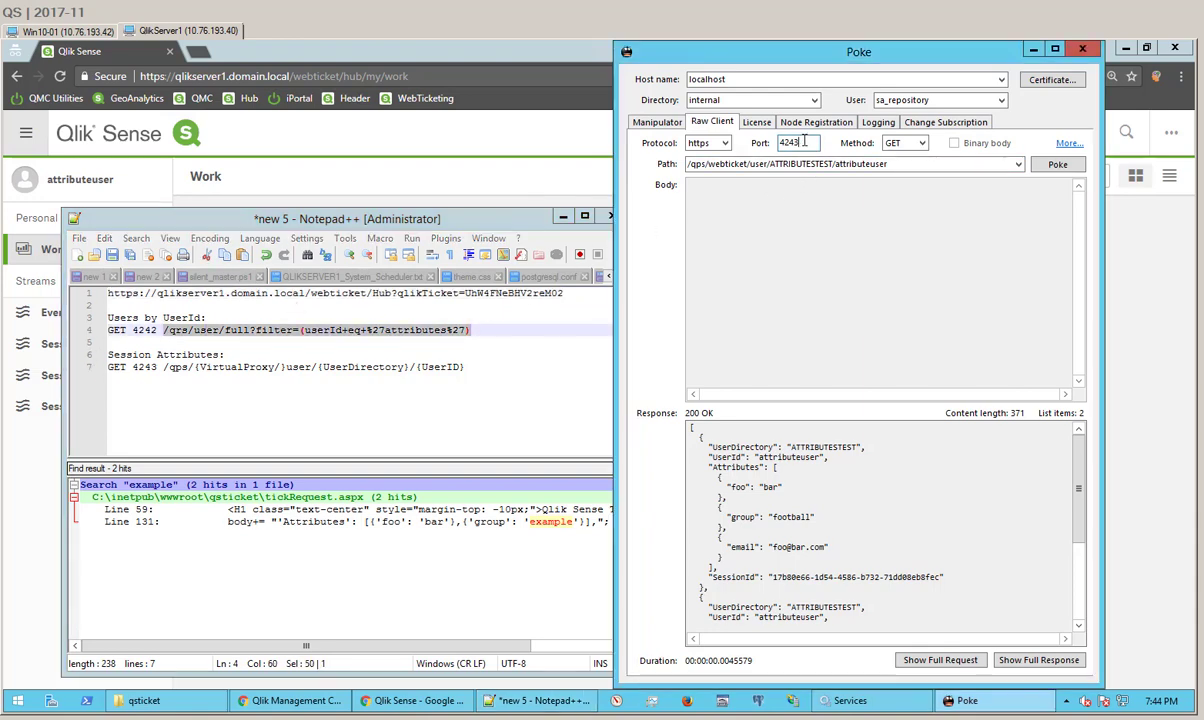
Step: Replace the Poke path with the /qrs/user/full userId filter and send the query
triple_click(860, 163)
key(ctrl+v)
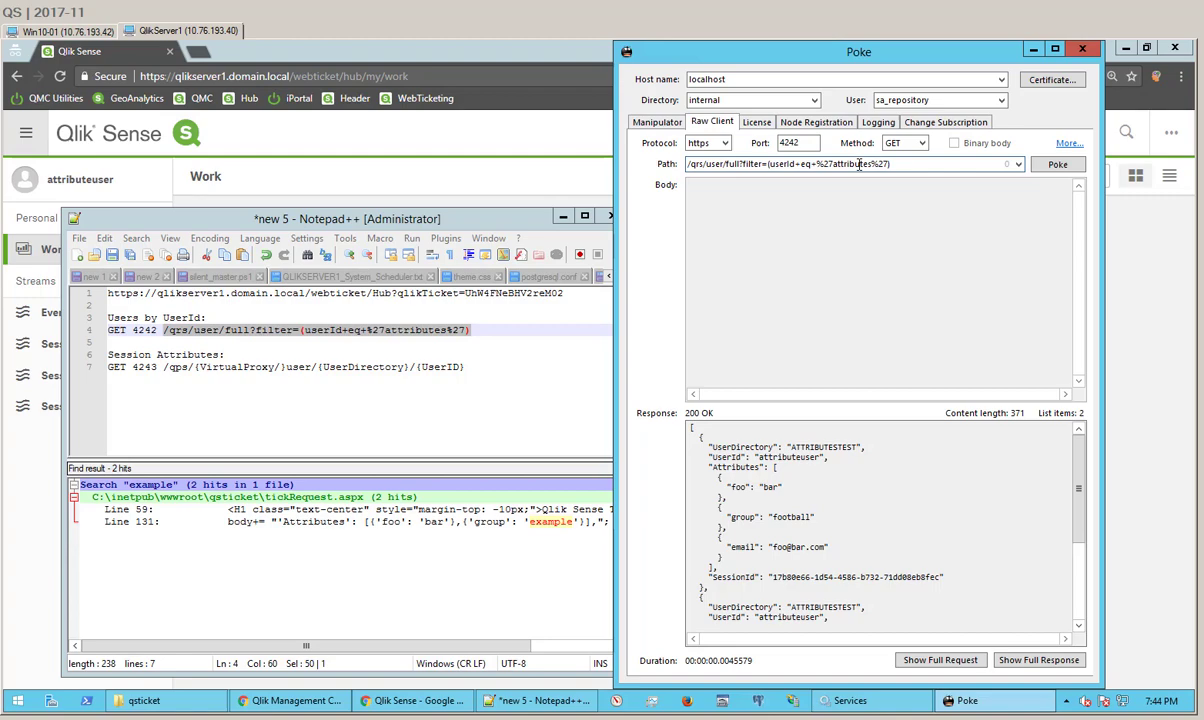
key(Return)
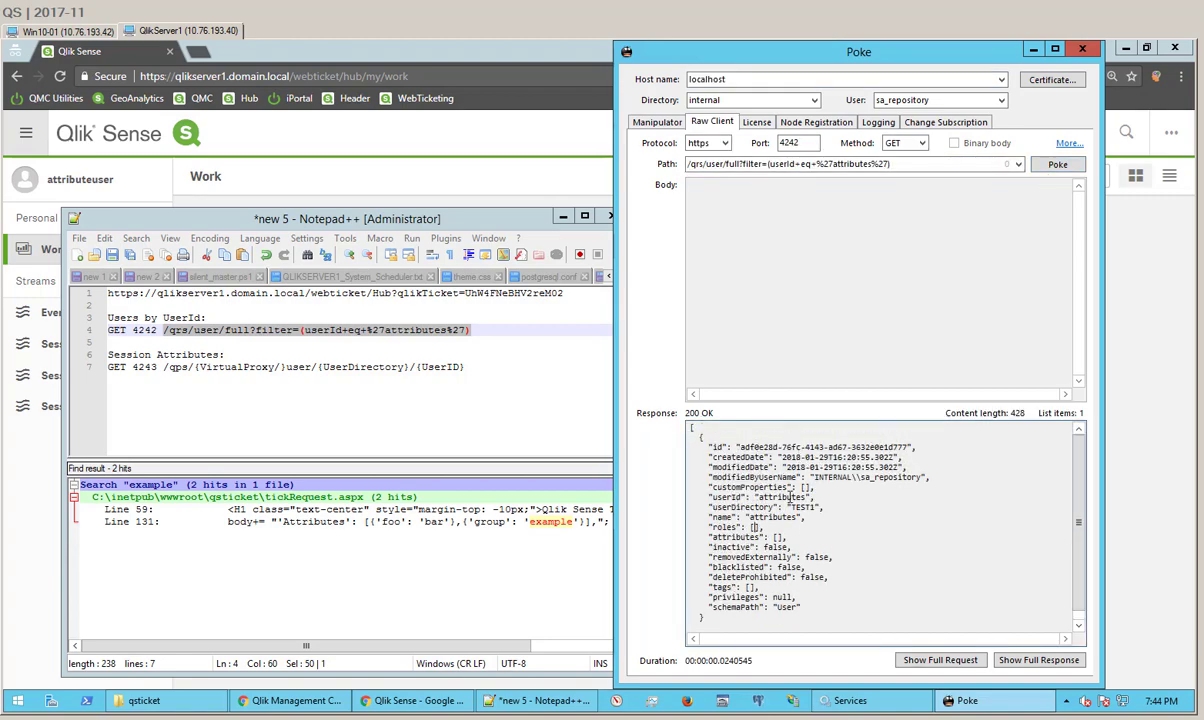
Step: Change the filter's userId to attributeuser and resend, confirming the ATTRIBUTESTEST record has empty attributes
click(866, 163)
click(870, 163)
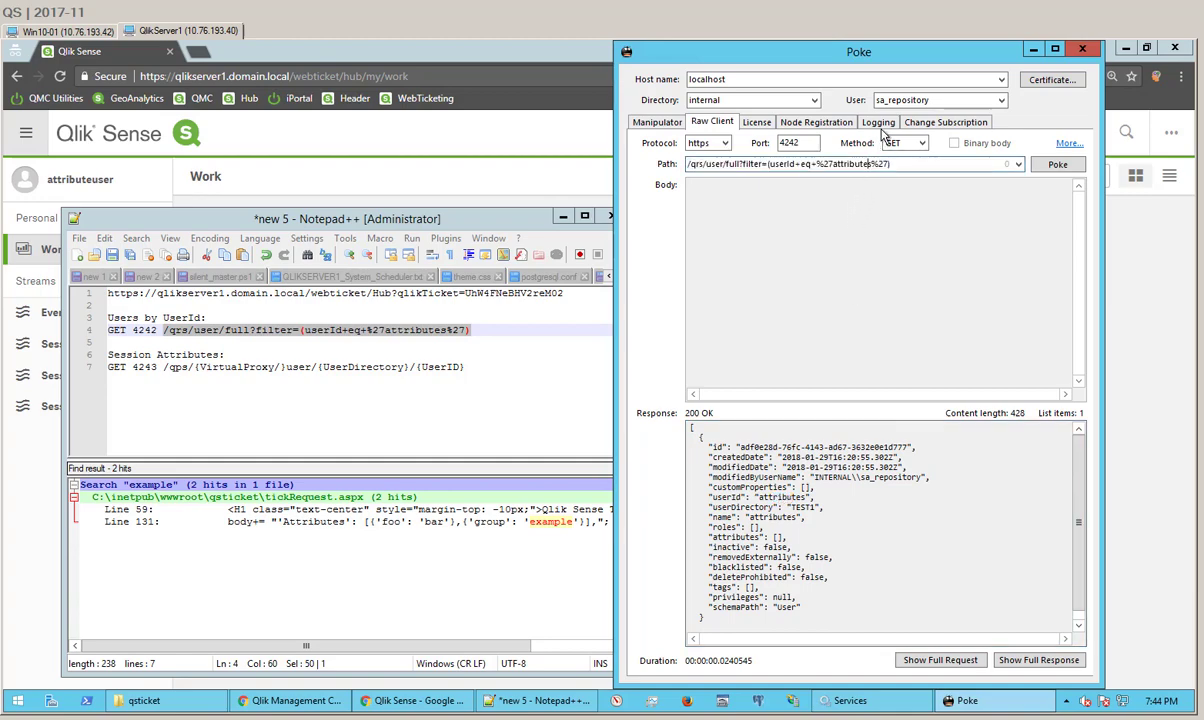
key(Delete)
text(user)
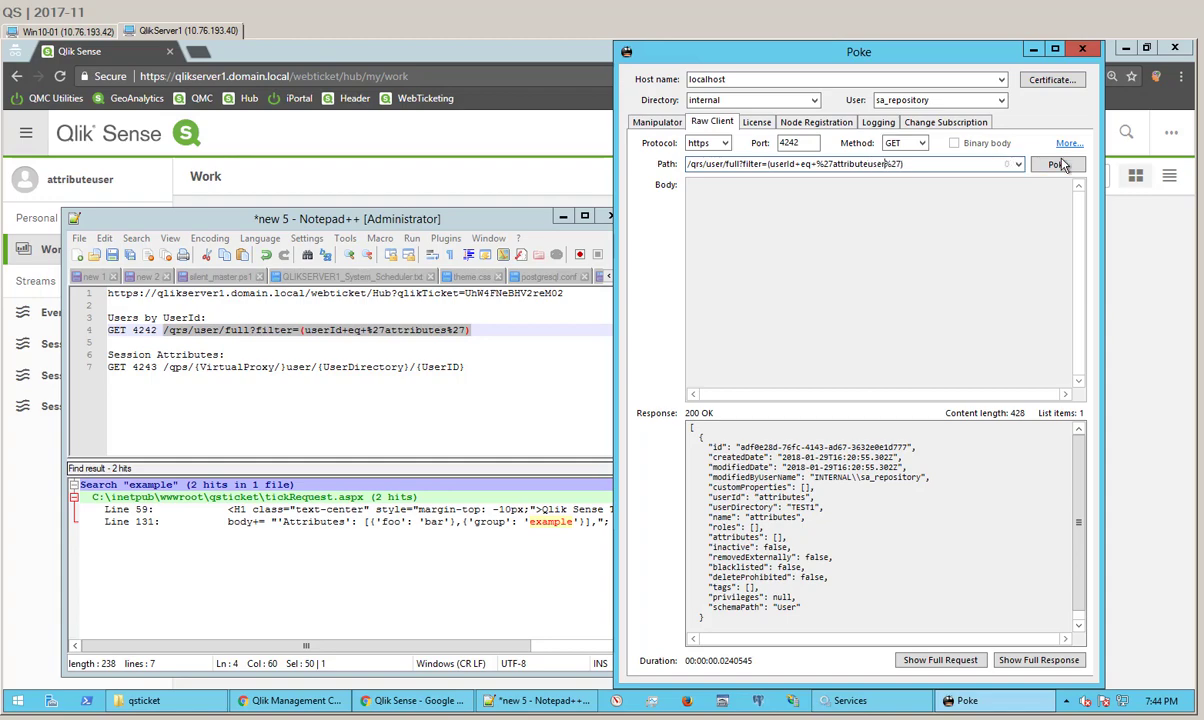
click(1058, 164)
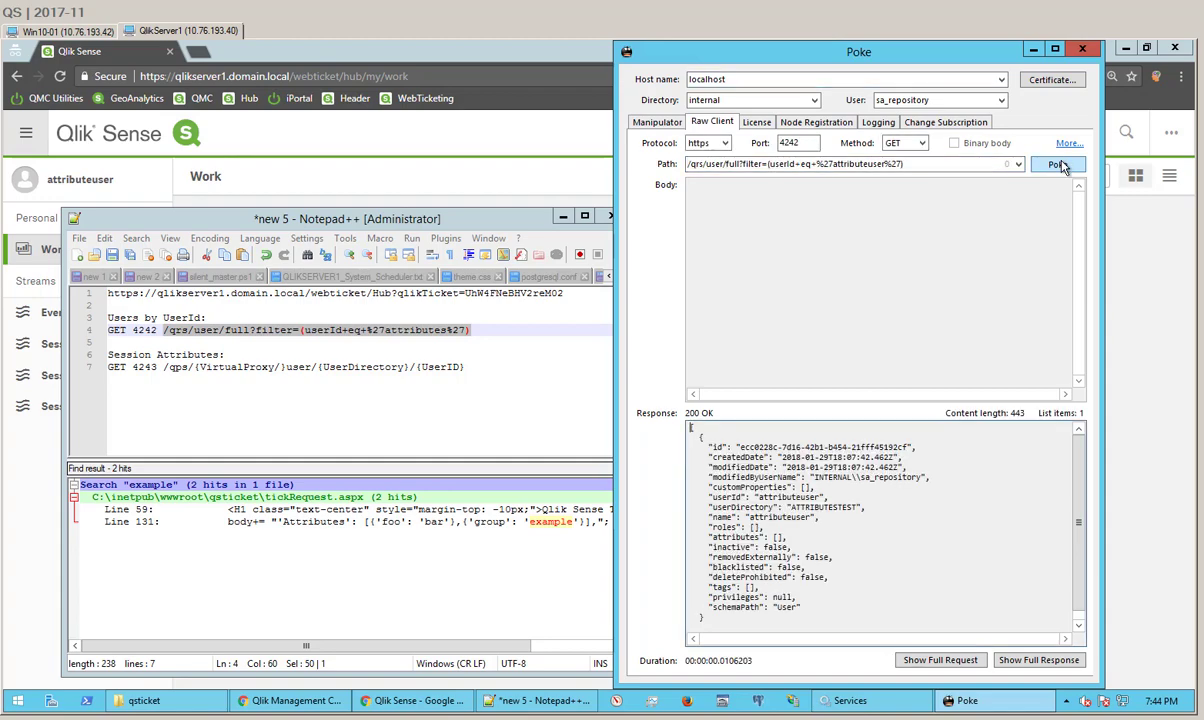
drag(790, 497, 809, 532)
click(809, 532)
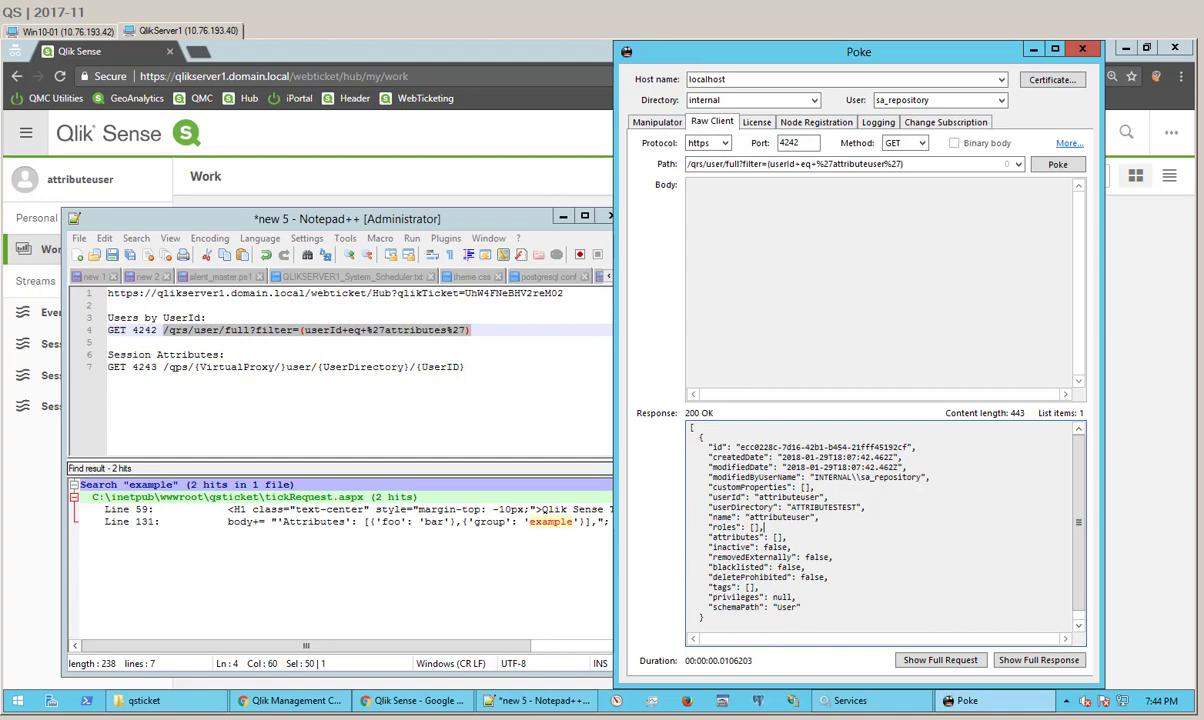